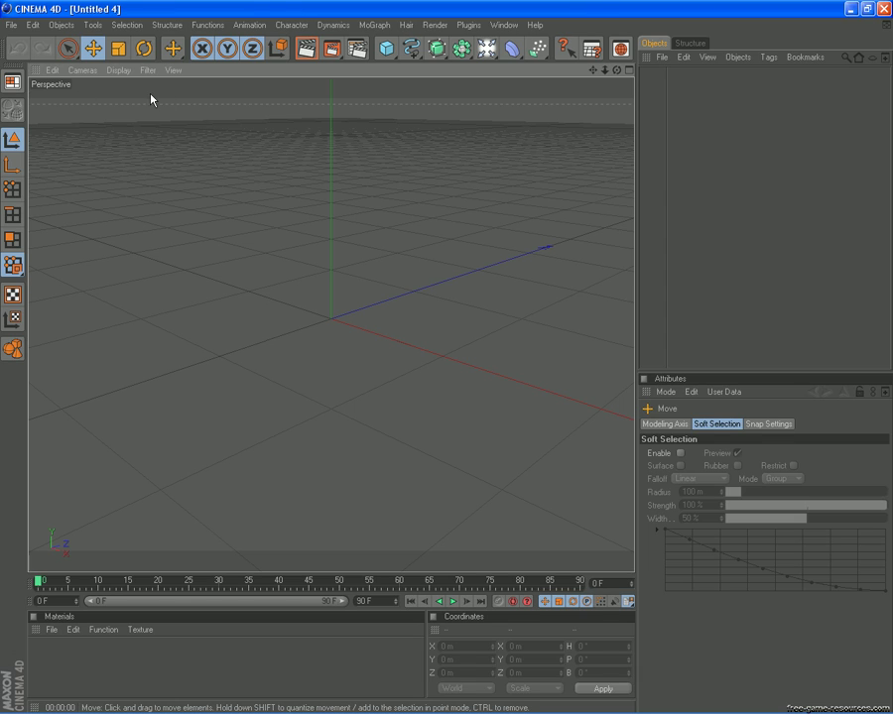
Add a cube primitive to the empty scene.
{"action": "left_click", "coordinate": [386, 50]}
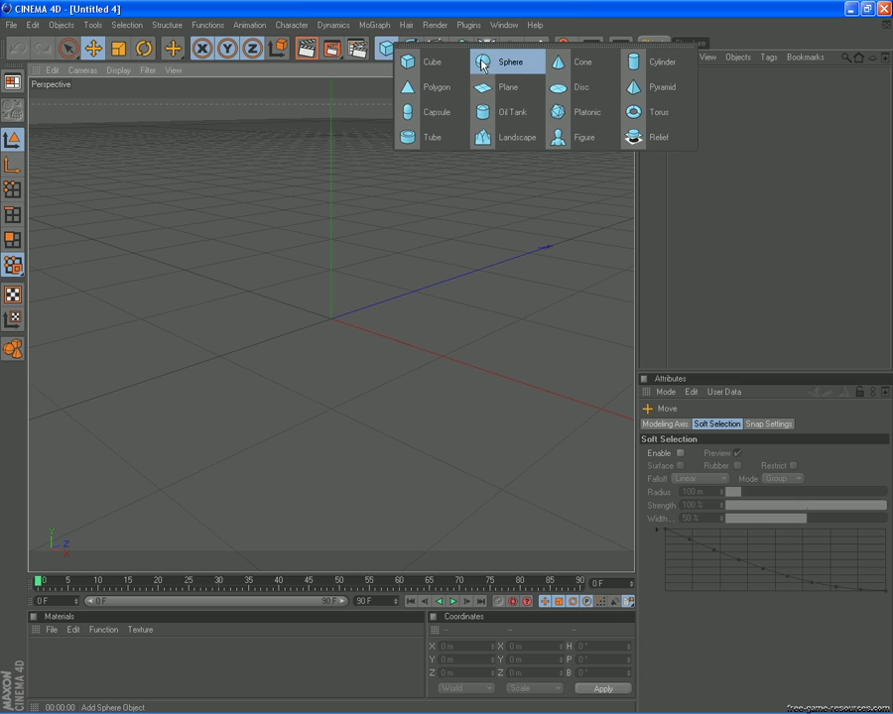
{"action": "left_click", "coordinate": [437, 64]}
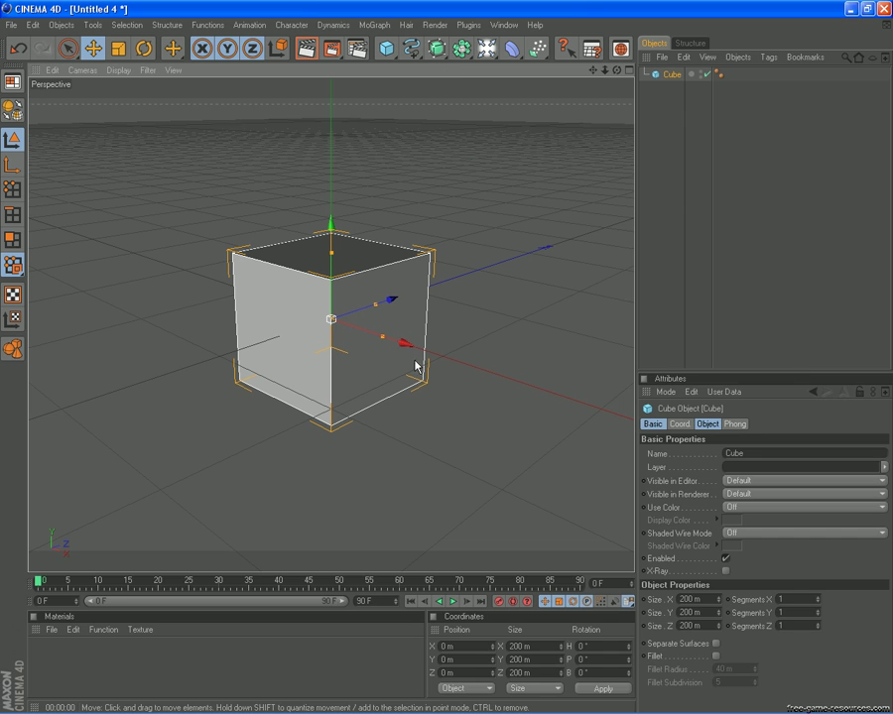
Try resizing the cube to about 382 × 184 × 178 m with its size handles, and undo the resizing.
{"action": "left_click_drag", "start_coordinate": [382, 340], "coordinate": [437, 354]}
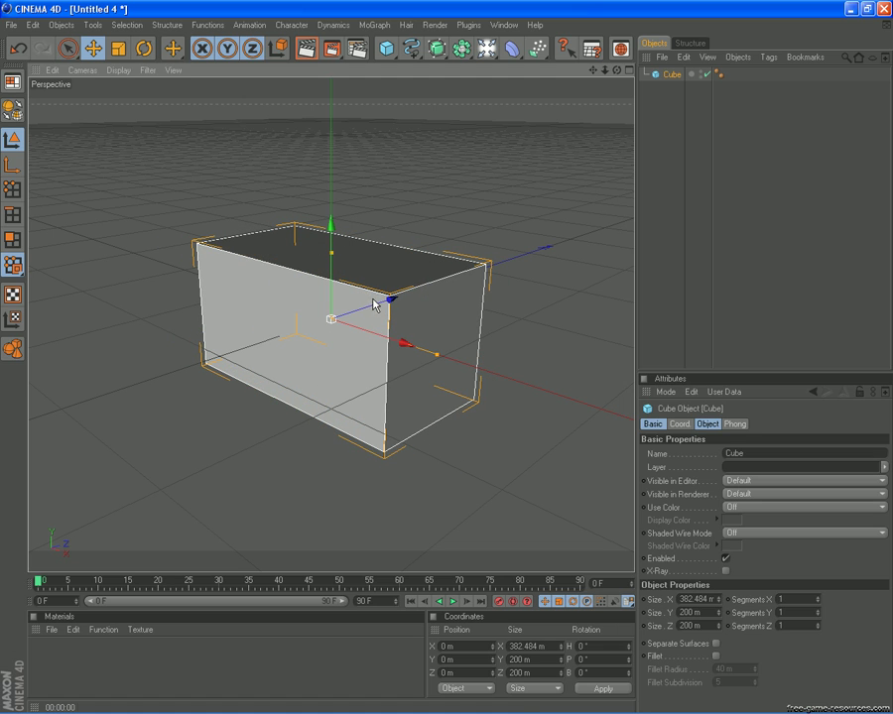
{"action": "left_click_drag", "start_coordinate": [390, 300], "coordinate": [368, 294]}
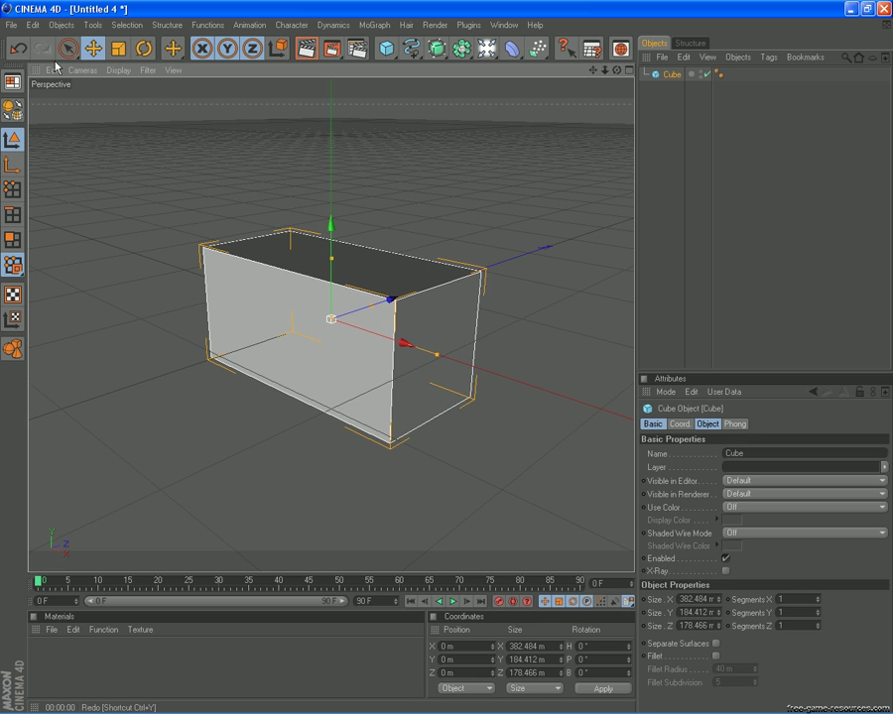
{"action": "left_click", "coordinate": [19, 49]}
{"action": "left_click", "coordinate": [19, 50]}
{"action": "left_click", "coordinate": [18, 50]}
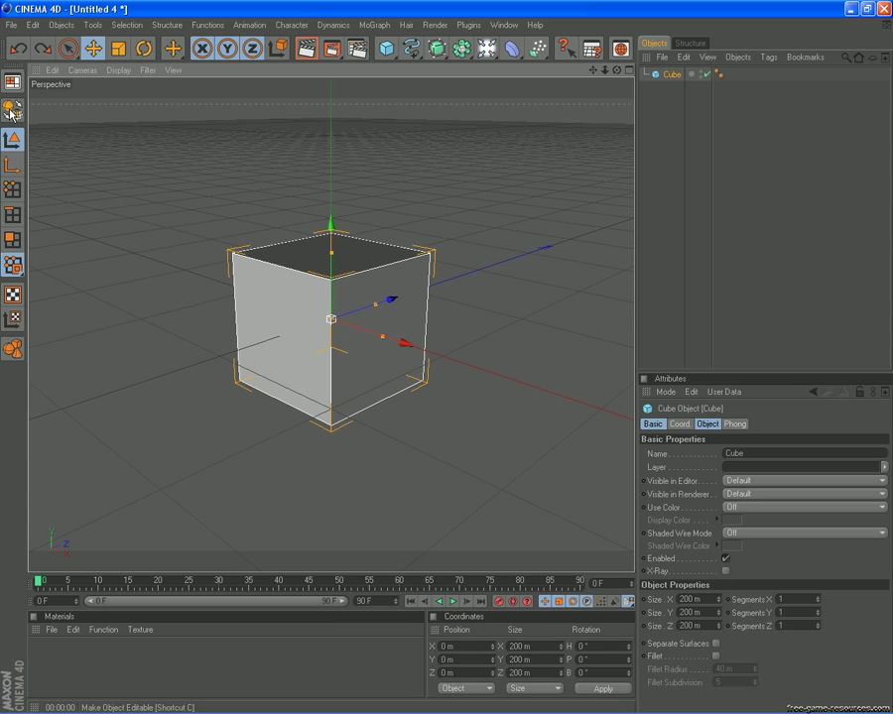
Make the cube an editable polygon object and switch to point editing.
{"action": "left_click", "coordinate": [10, 109]}
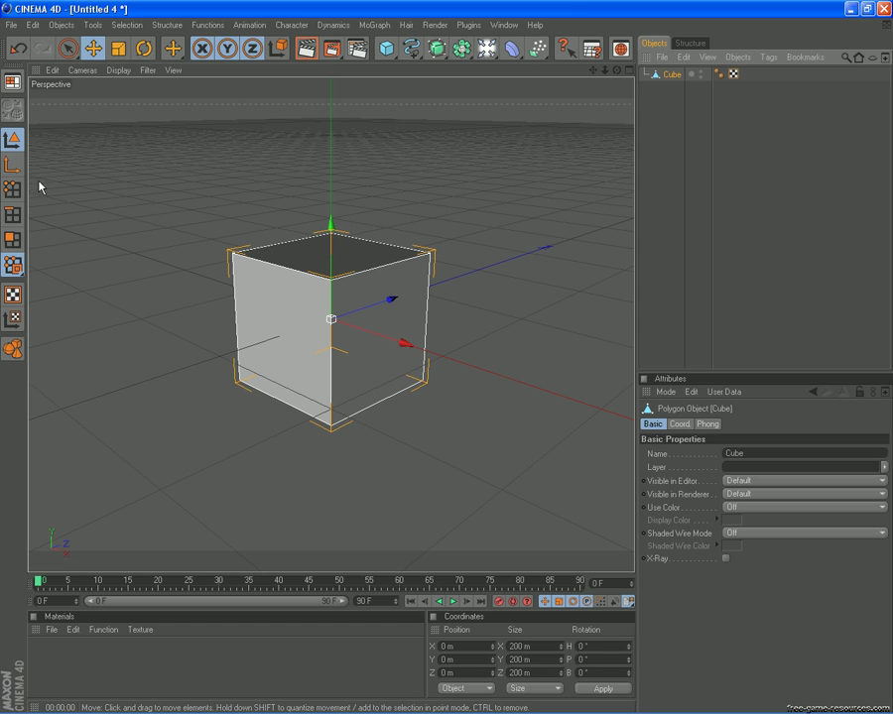
{"action": "left_click", "coordinate": [11, 190]}
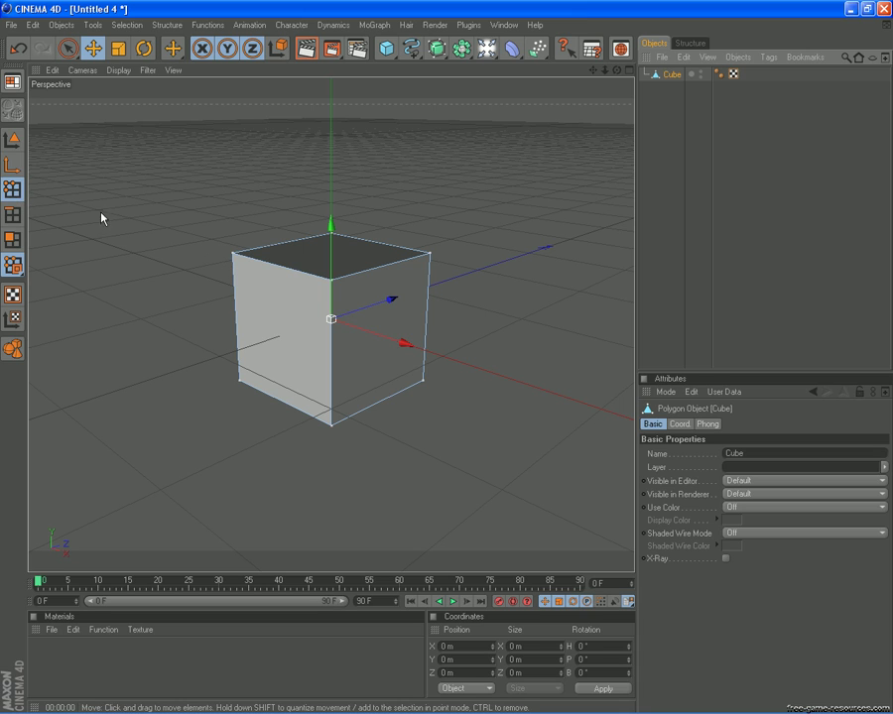
Try moving one upper corner point of the cube, and undo the move.
{"action": "left_click", "coordinate": [234, 254]}
{"action": "left_click_drag", "start_coordinate": [258, 252], "coordinate": [211, 213]}
{"action": "left_click", "coordinate": [14, 55]}
{"action": "left_click", "coordinate": [14, 54]}
In edge mode, try moving the cube's upper front edge, and undo the move.
{"action": "left_click", "coordinate": [12, 214]}
{"action": "left_click", "coordinate": [284, 265]}
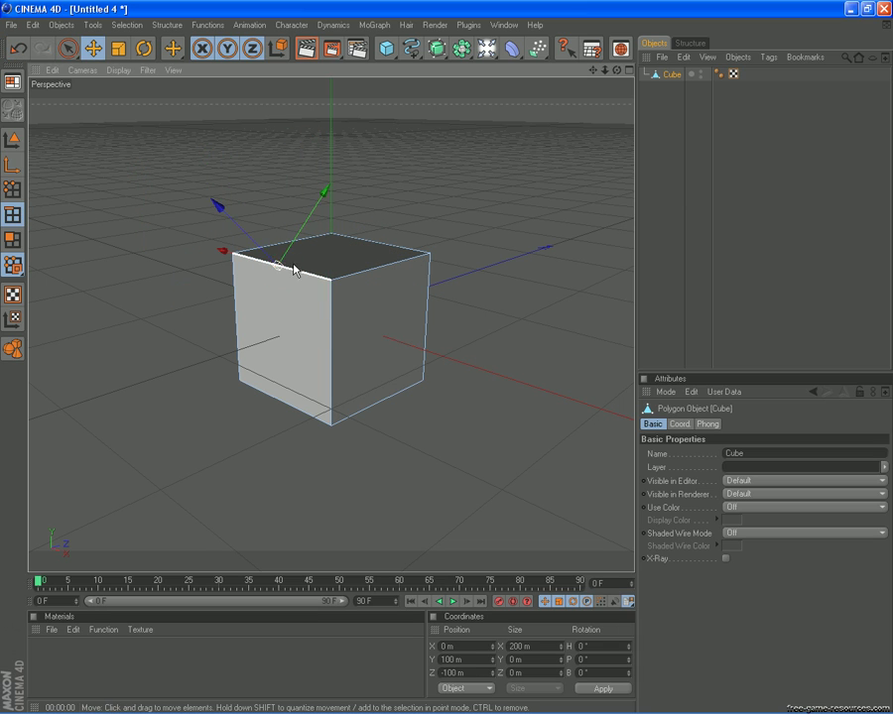
{"action": "left_click_drag", "start_coordinate": [214, 222], "coordinate": [450, 363]}
{"action": "left_click", "coordinate": [20, 49]}
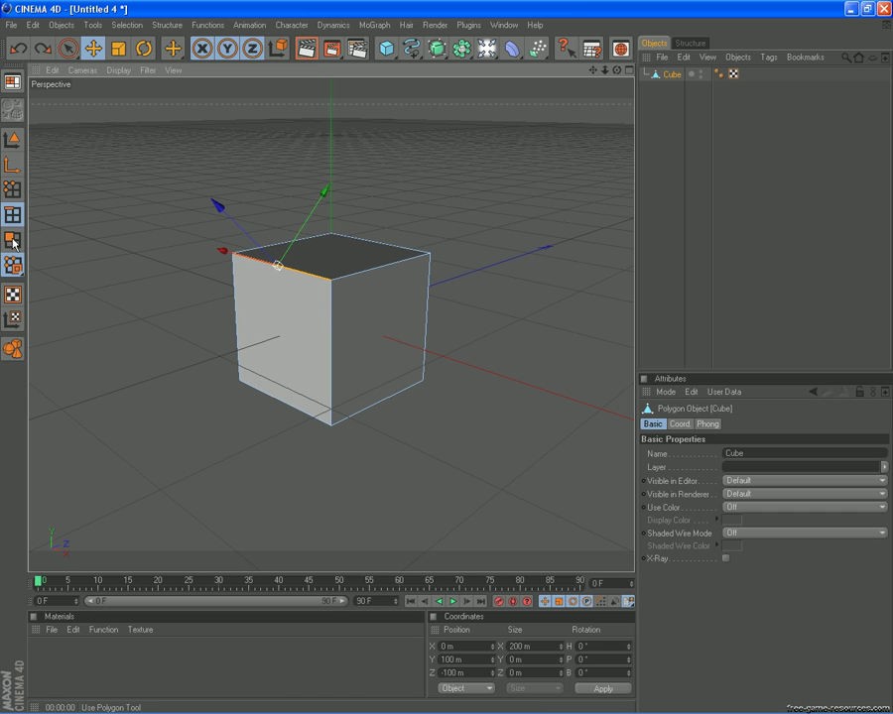
In polygon mode, try moving the cube's front face about 56 m outward, and undo the move.
{"action": "left_click", "coordinate": [12, 239]}
{"action": "left_click", "coordinate": [303, 332]}
{"action": "mouse_move", "coordinate": [447, 363]}
{"action": "left_mouse_down"}
{"action": "mouse_move", "coordinate": [466, 360]}
{"action": "mouse_move", "coordinate": [439, 361]}
{"action": "mouse_move", "coordinate": [447, 363]}
{"action": "left_mouse_up"}
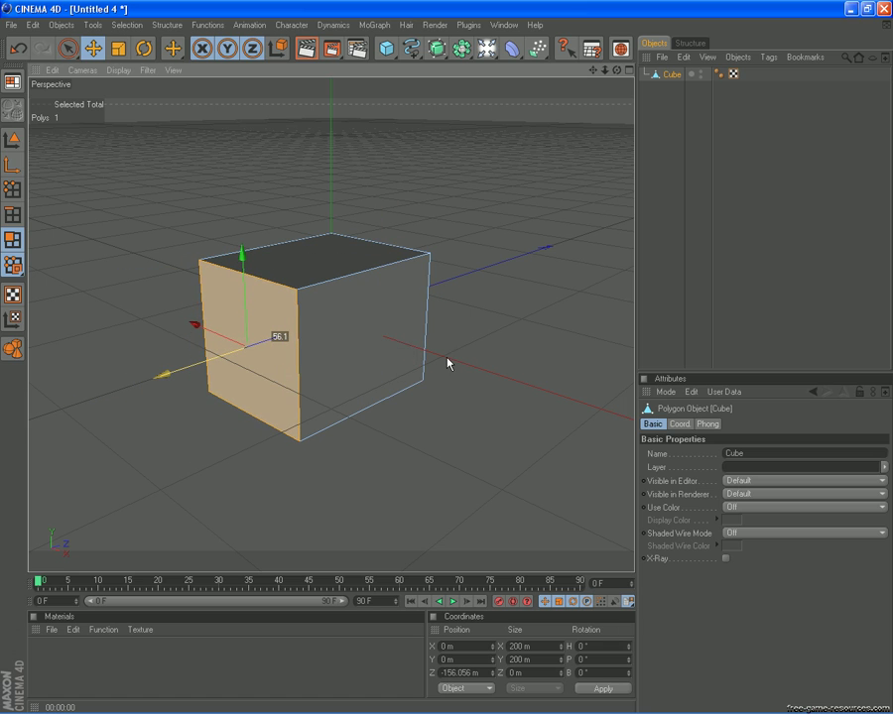
{"action": "left_click", "coordinate": [17, 48]}
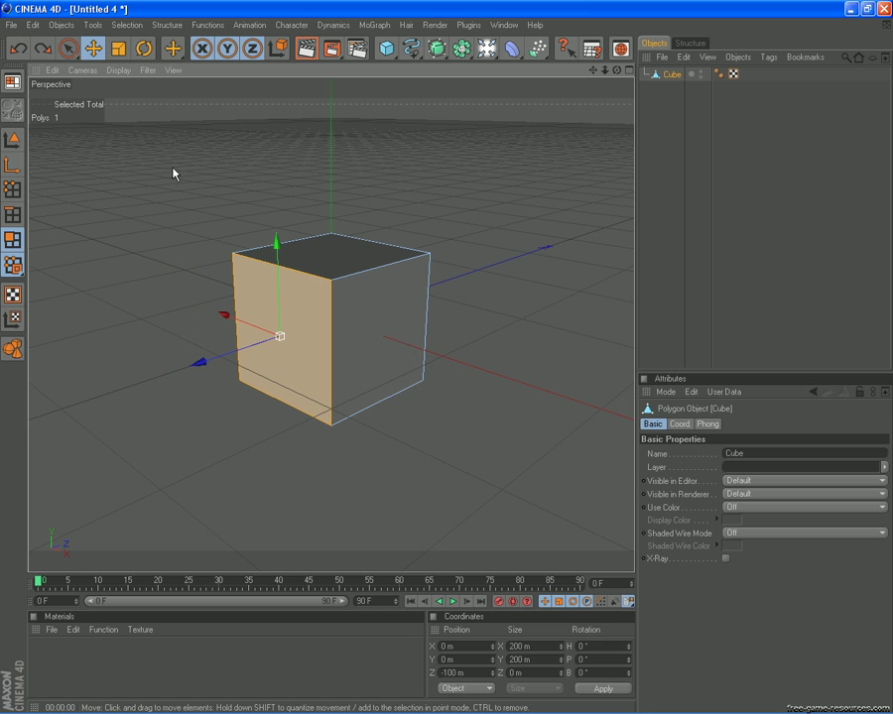
Zoom and orbit around the cube in the Perspective view to inspect it from another angle.
{"action": "mouse_move", "coordinate": [446, 359]}
{"action": "left_mouse_down"}
{"action": "mouse_move", "coordinate": [610, 70]}
{"action": "mouse_move", "coordinate": [447, 364]}
{"action": "mouse_move", "coordinate": [589, 76]}
{"action": "mouse_move", "coordinate": [447, 363]}
{"action": "mouse_move", "coordinate": [605, 73]}
{"action": "mouse_move", "coordinate": [448, 363]}
{"action": "mouse_move", "coordinate": [468, 365]}
{"action": "mouse_move", "coordinate": [449, 363]}
{"action": "left_mouse_up"}
{"action": "scroll", "coordinate": [520, 166], "scroll_direction": "down", "scroll_amount": 2}
{"action": "scroll", "coordinate": [520, 165], "scroll_direction": "up", "scroll_amount": 3}
{"action": "scroll", "coordinate": [520, 165], "scroll_direction": "down", "scroll_amount": 1}
{"action": "left_click_drag", "start_coordinate": [617, 70], "coordinate": [448, 363]}
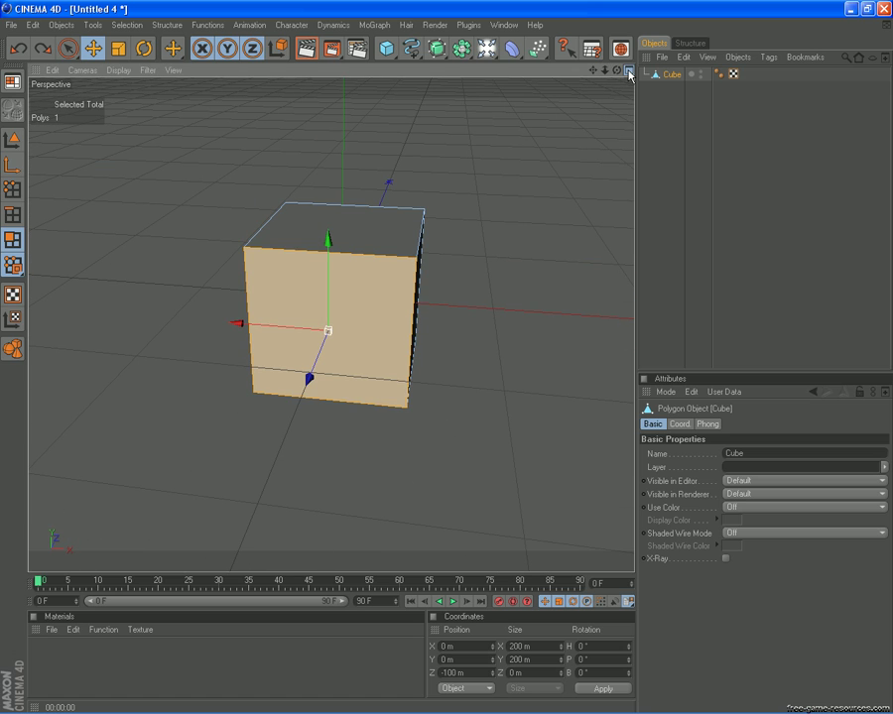
Examine the cube in the four-view layout, enlarging individual views and orbiting the Perspective view.
{"action": "left_click", "coordinate": [629, 72]}
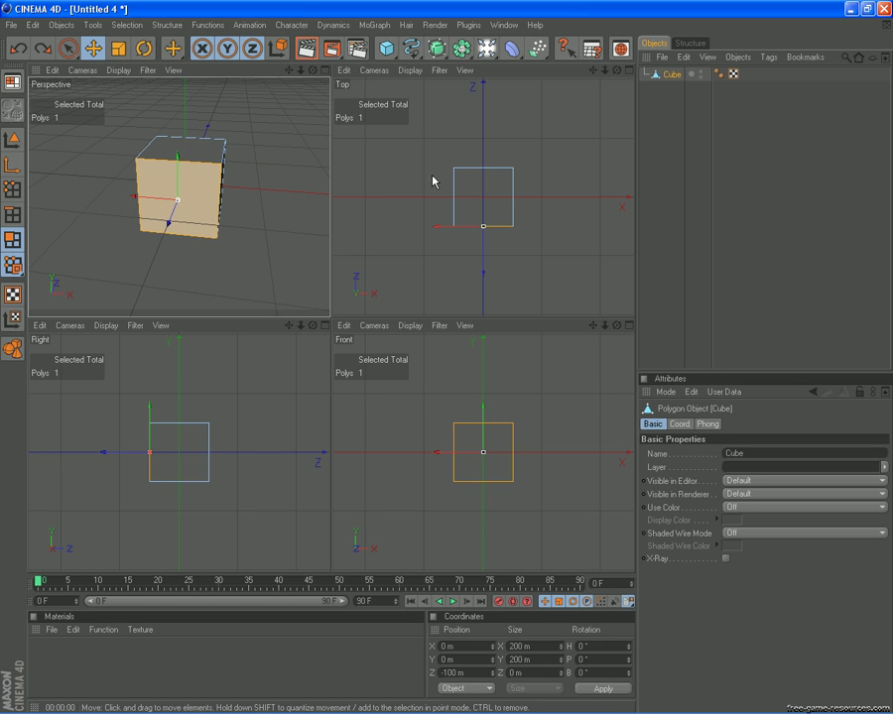
{"action": "middle_click", "coordinate": [465, 180]}
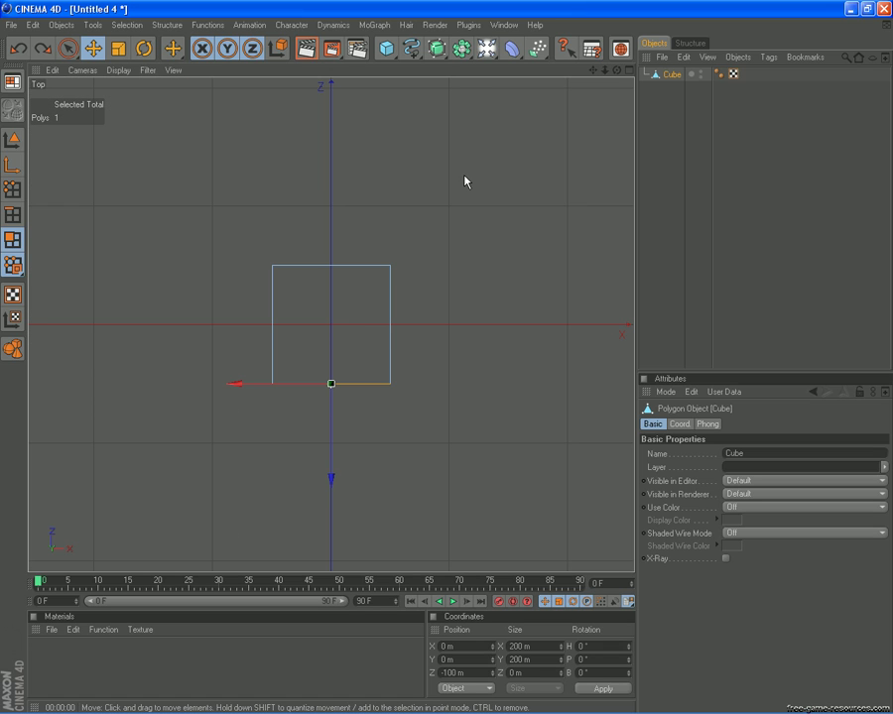
{"action": "middle_click", "coordinate": [462, 189]}
{"action": "middle_click", "coordinate": [474, 385]}
{"action": "middle_click", "coordinate": [475, 387]}
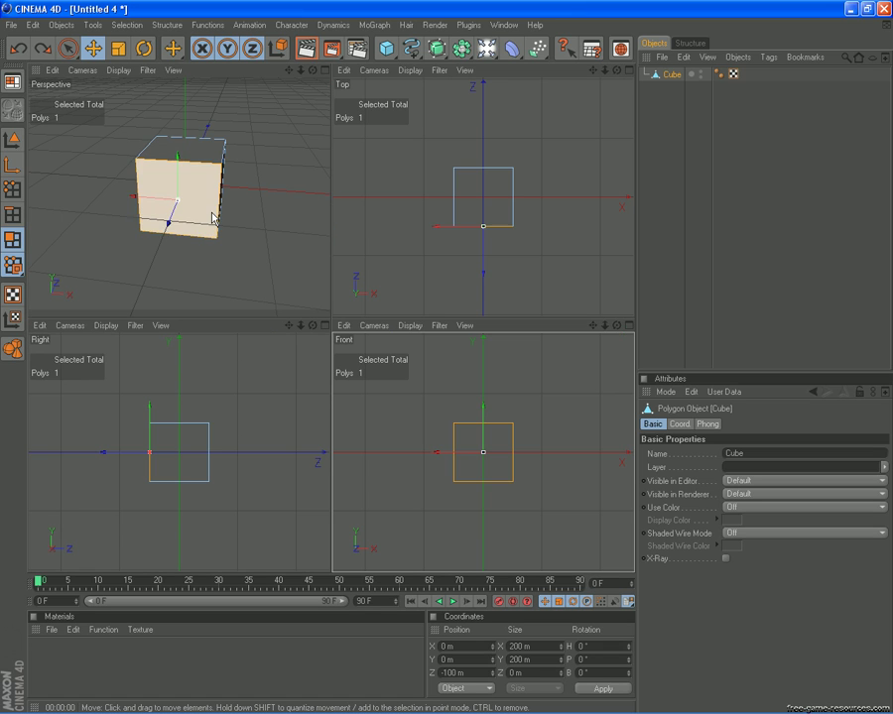
{"action": "middle_click", "coordinate": [223, 216]}
{"action": "middle_click", "coordinate": [223, 215]}
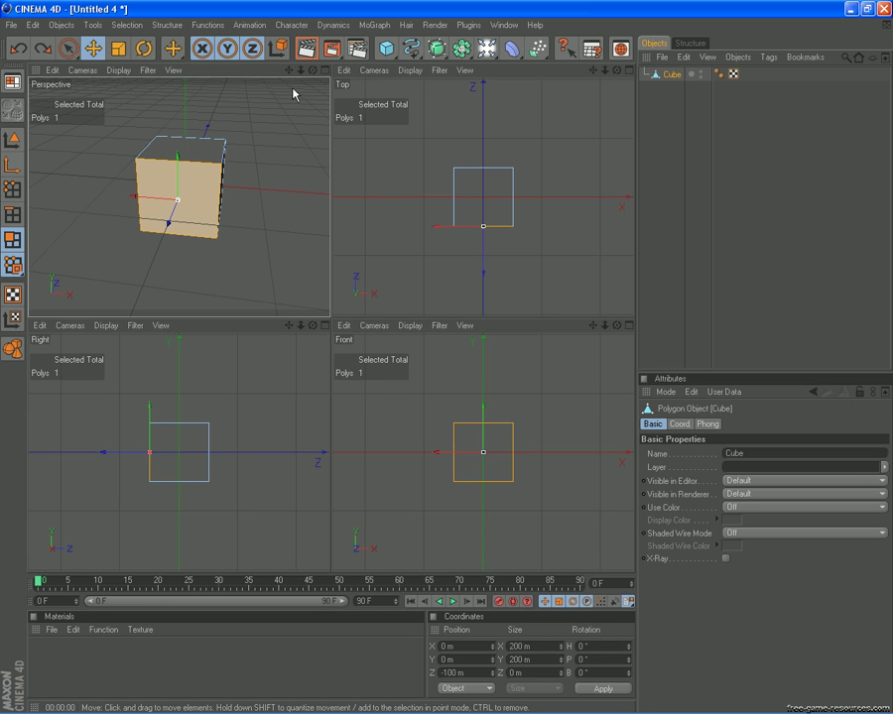
{"action": "left_click_drag", "start_coordinate": [311, 69], "coordinate": [289, 83]}
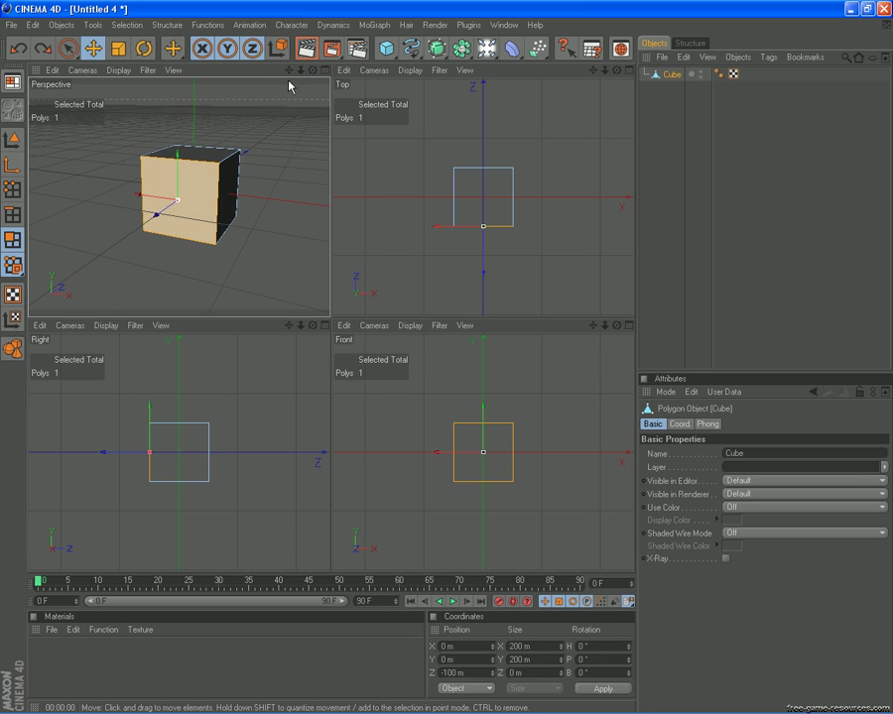
{"action": "middle_click", "coordinate": [191, 158]}
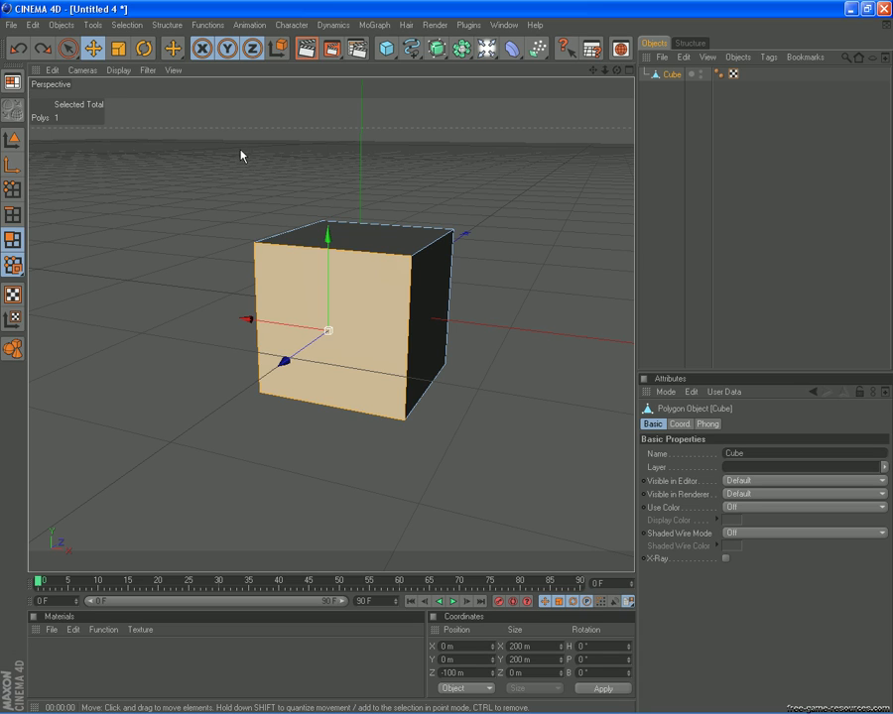
{"action": "middle_click", "coordinate": [241, 159]}
Enlarge the Top view and deselect the cube's front polygon with Live Selection.
{"action": "middle_click", "coordinate": [398, 156]}
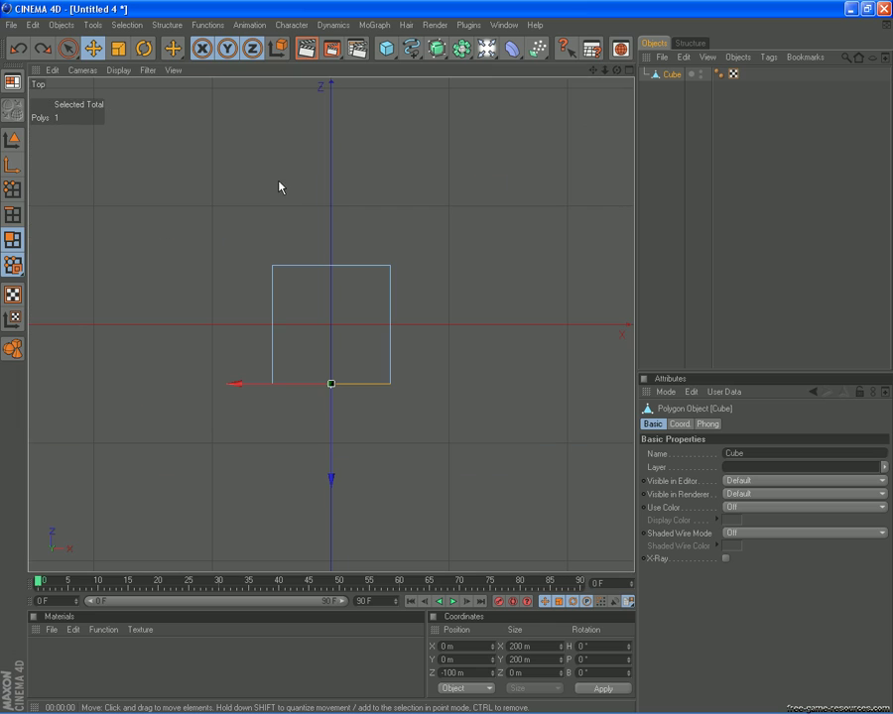
{"action": "left_click", "coordinate": [67, 47]}
{"action": "left_click", "coordinate": [161, 177]}
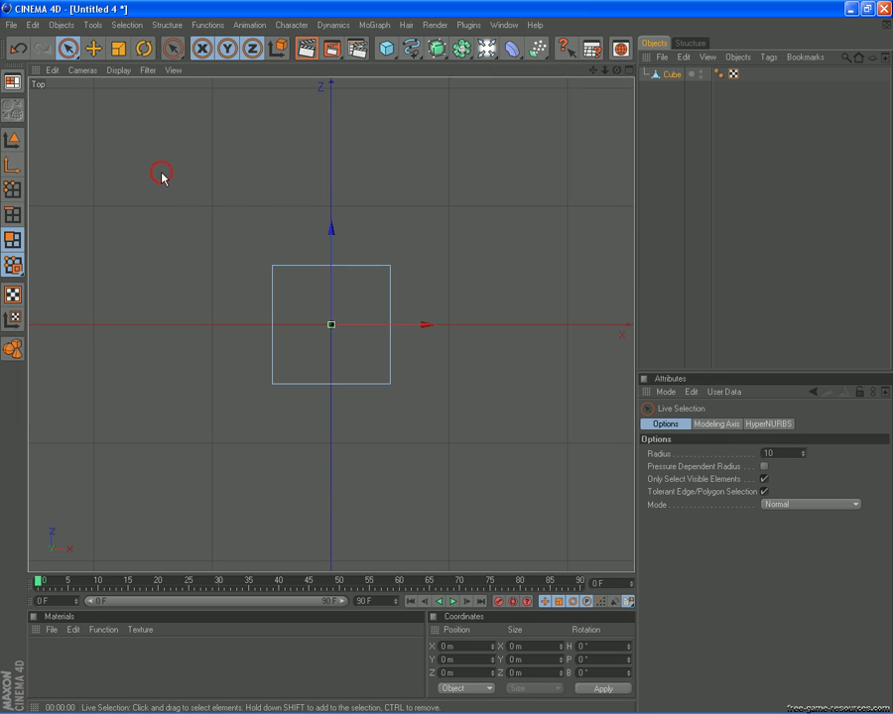
Try two slanted Line-mode Knife cuts across the cube in the Top view, and undo both.
{"action": "right_click", "coordinate": [248, 203]}
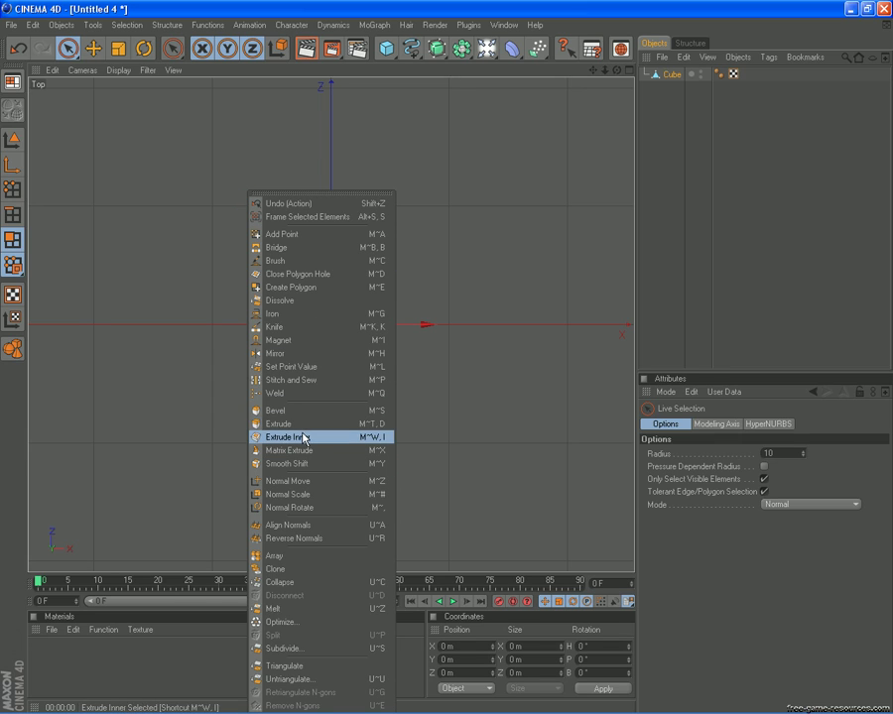
{"action": "left_click", "coordinate": [291, 330]}
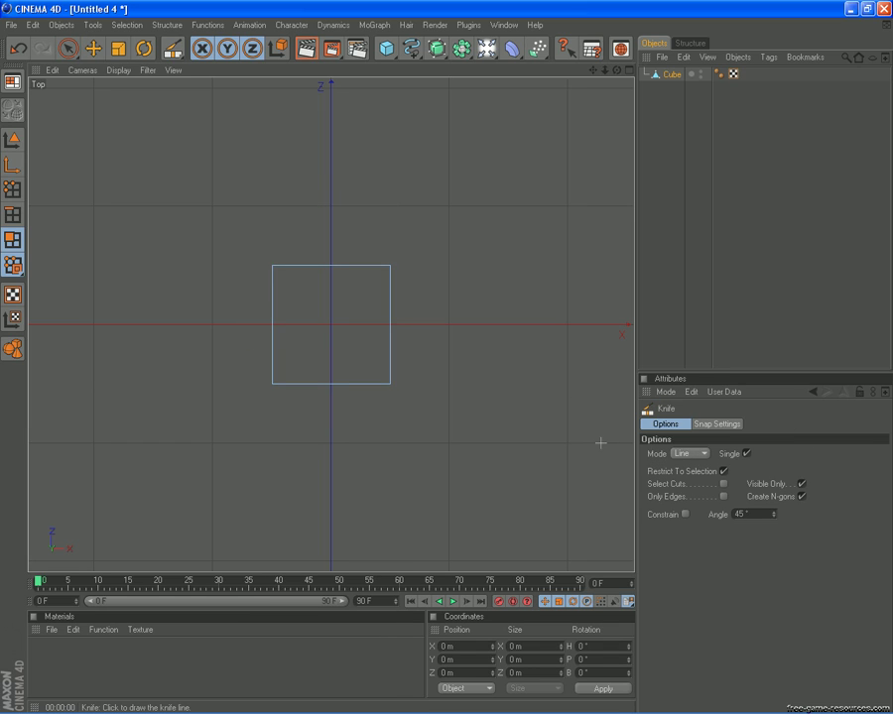
{"action": "left_click_drag", "start_coordinate": [328, 227], "coordinate": [417, 404]}
{"action": "left_click_drag", "start_coordinate": [442, 290], "coordinate": [107, 446]}
{"action": "middle_click", "coordinate": [179, 327]}
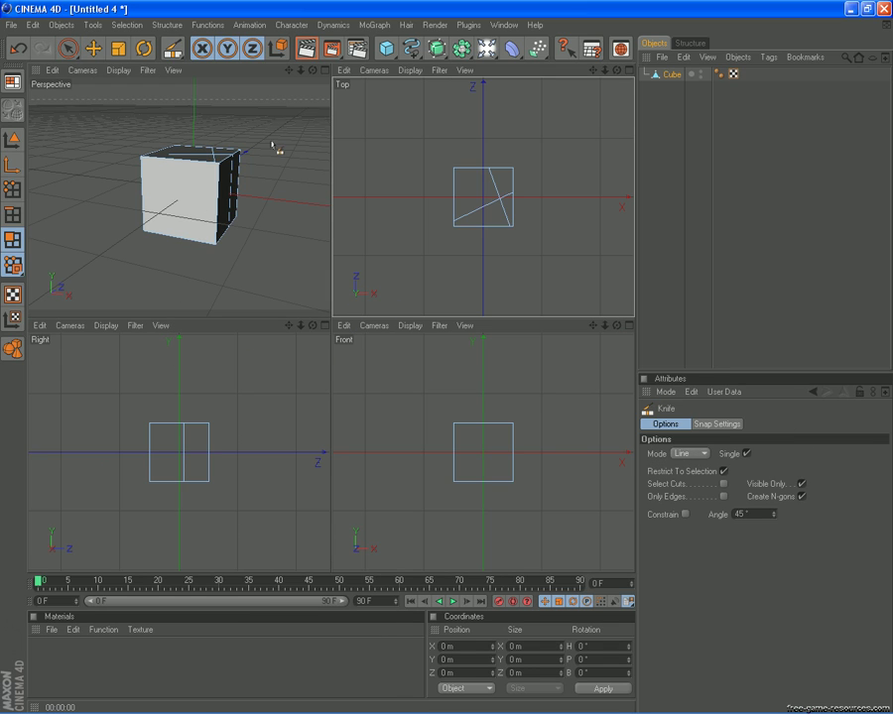
{"action": "left_click_drag", "start_coordinate": [313, 70], "coordinate": [330, 318]}
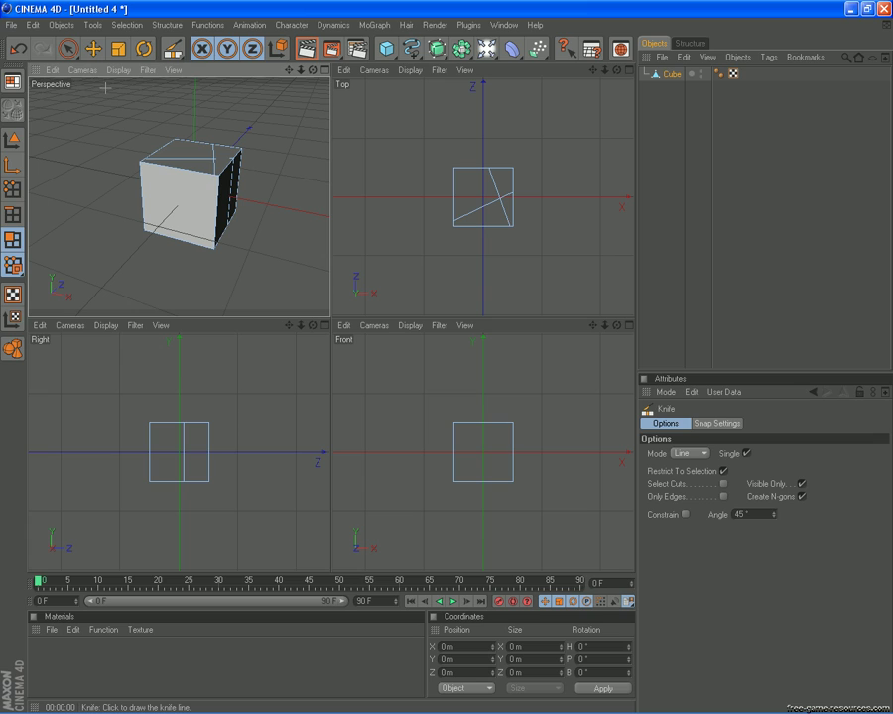
{"action": "left_click", "coordinate": [19, 50]}
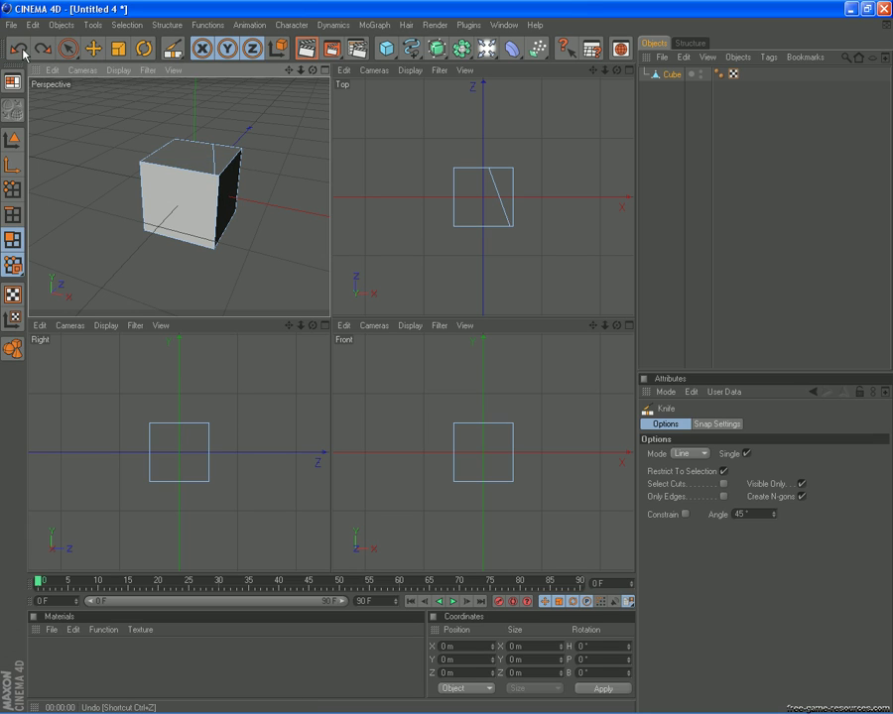
{"action": "left_click", "coordinate": [19, 49]}
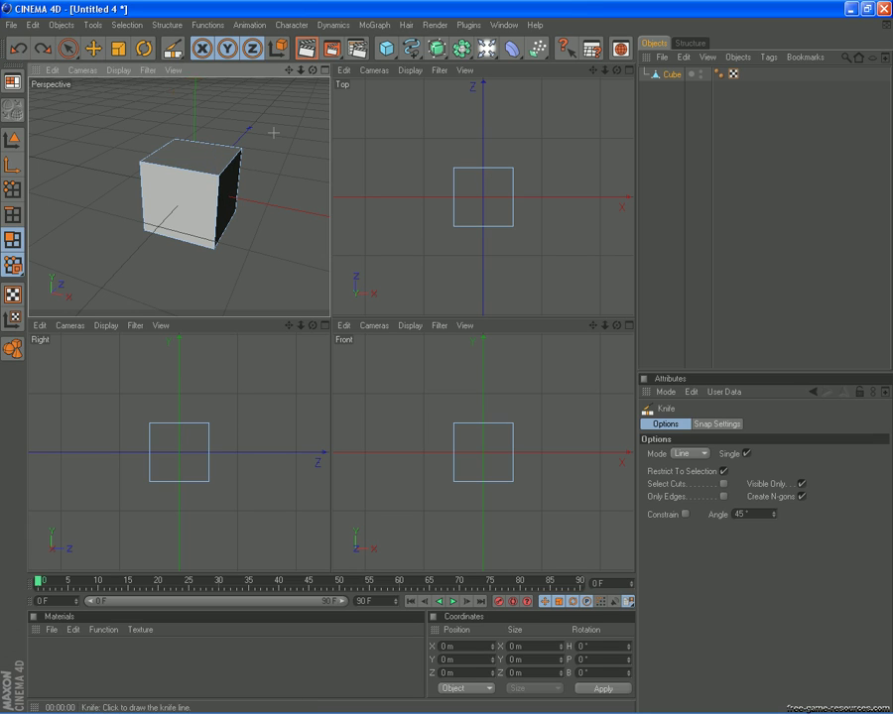
Set the Knife to Loop mode and cut the cube through its middle along all three axes in the Top and Right views.
{"action": "left_click", "coordinate": [705, 455]}
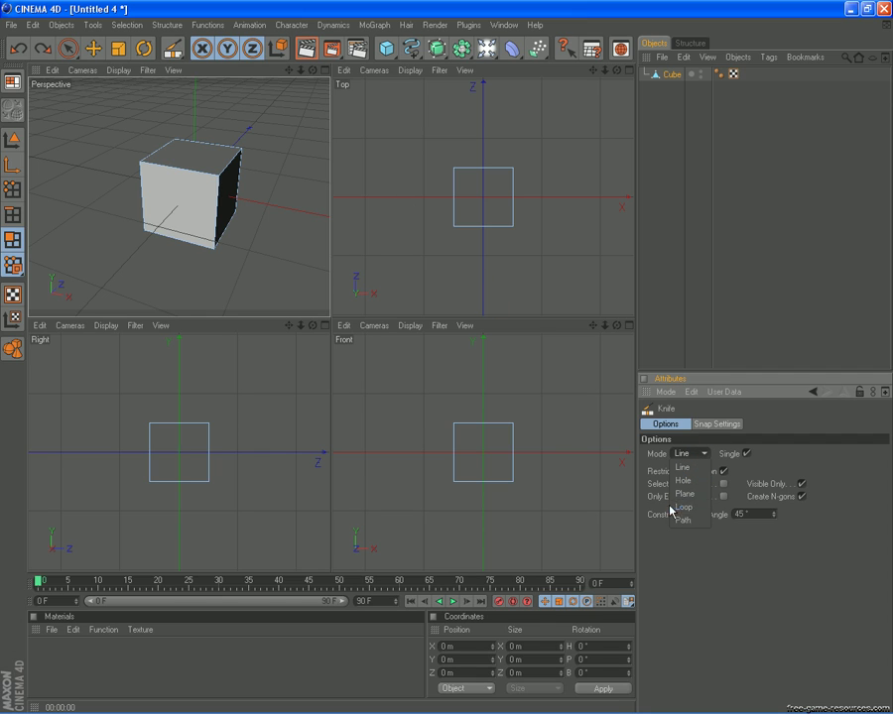
{"action": "left_click", "coordinate": [691, 509]}
{"action": "middle_click", "coordinate": [462, 243]}
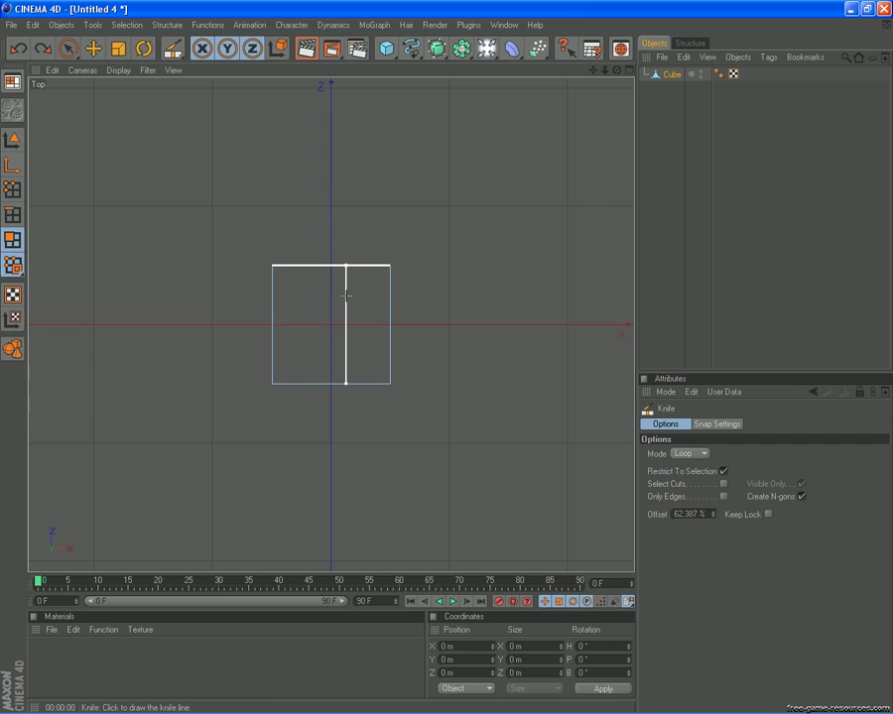
{"action": "left_click", "coordinate": [316, 246]}
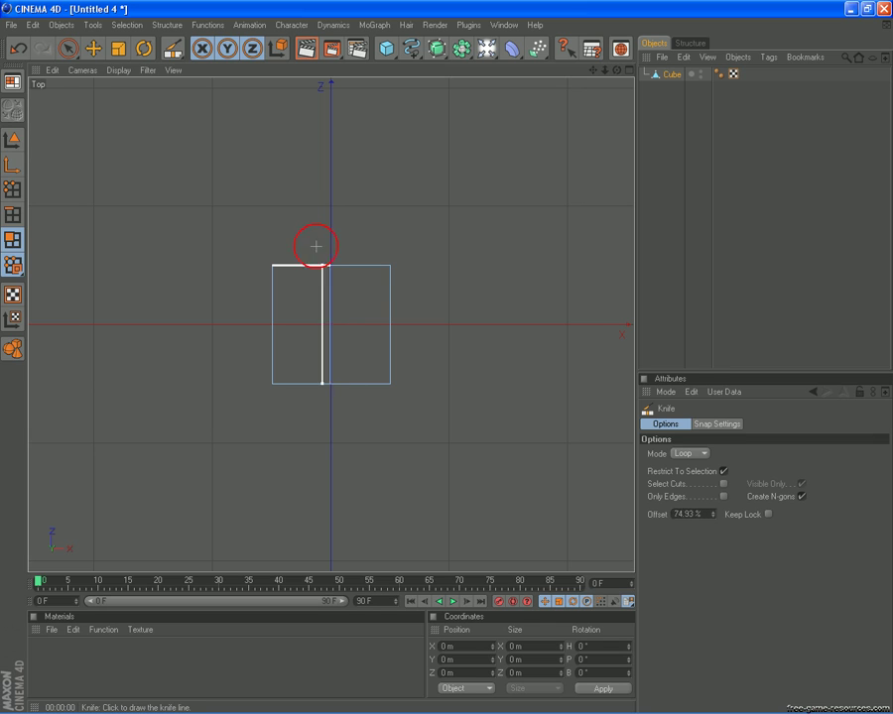
{"action": "left_click", "coordinate": [244, 325]}
{"action": "middle_click", "coordinate": [244, 325]}
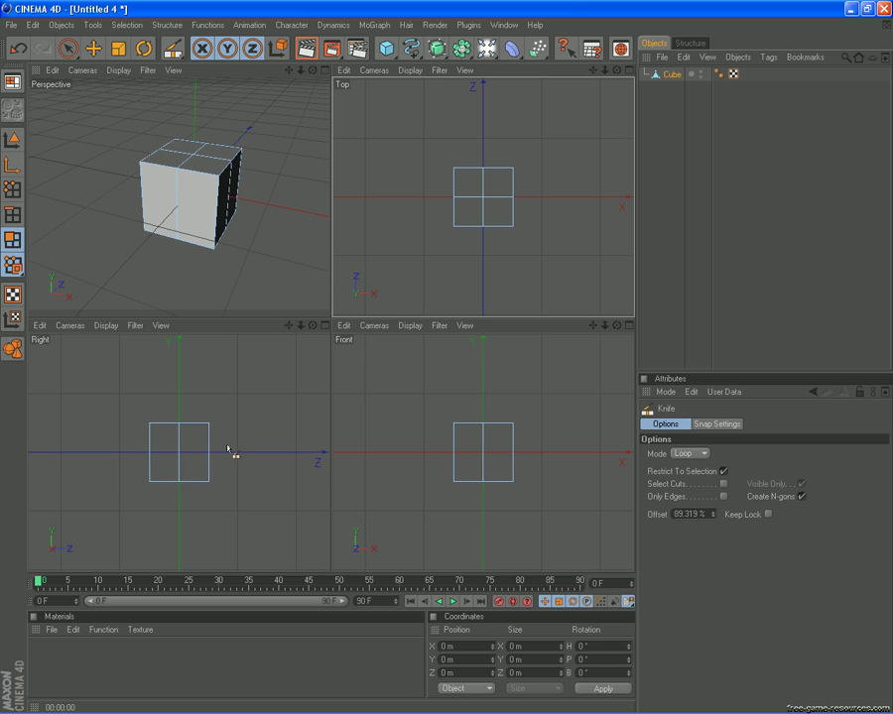
{"action": "middle_click", "coordinate": [273, 364]}
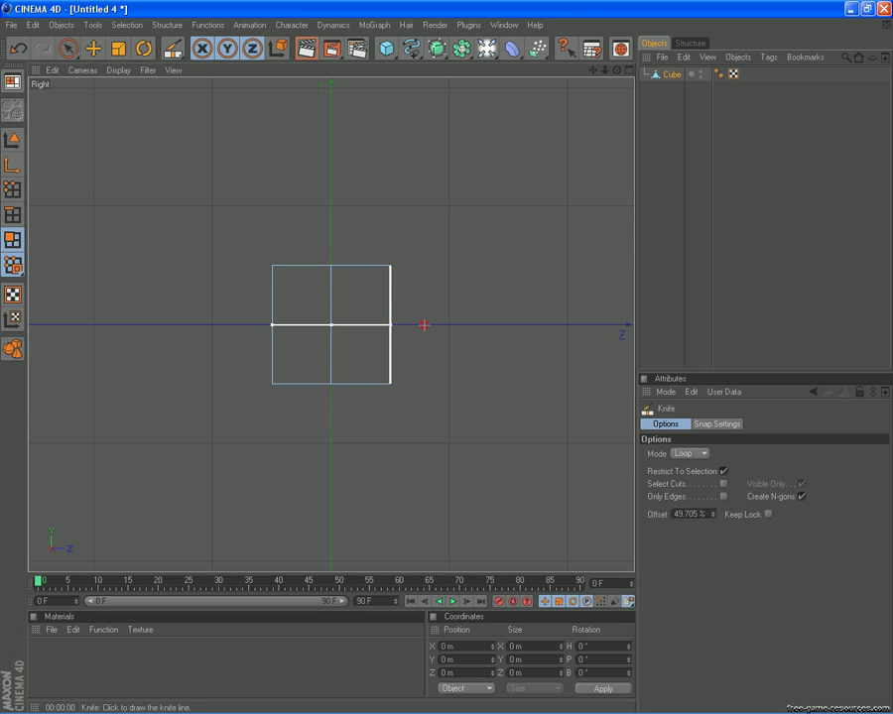
{"action": "middle_click", "coordinate": [243, 258]}
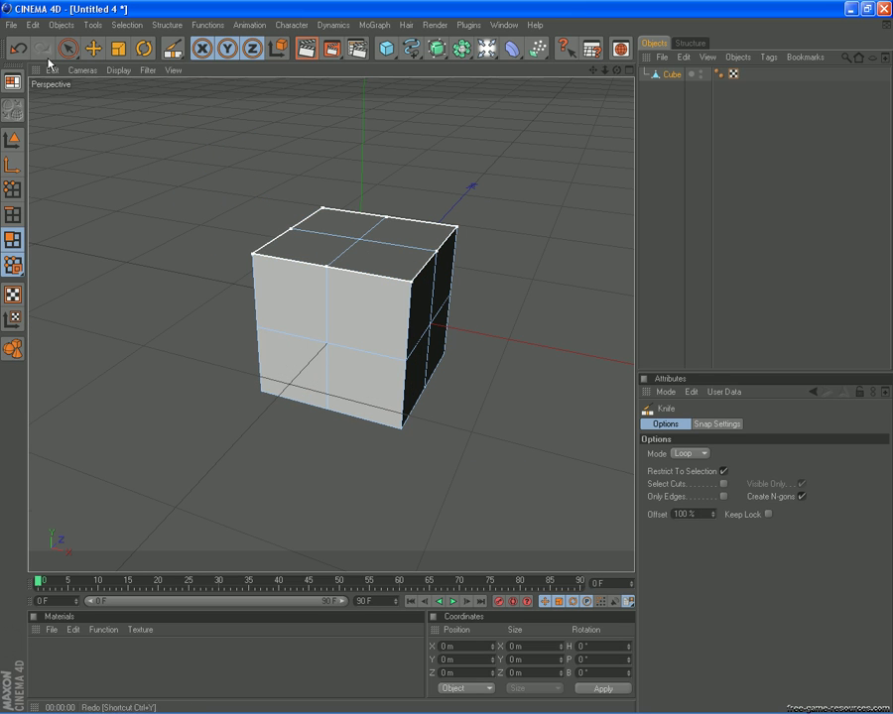
Select two diagonally opposite polygons on one side of the cube with Live Selection in polygon mode, and clear the selection.
{"action": "left_click", "coordinate": [68, 47]}
{"action": "left_click_drag", "start_coordinate": [617, 70], "coordinate": [608, 80]}
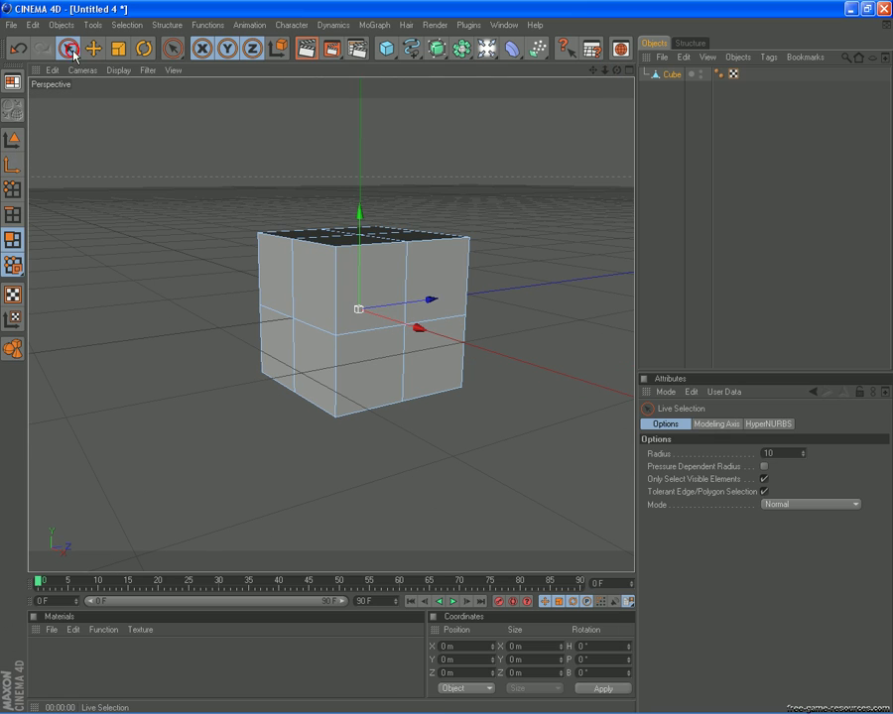
{"action": "left_click", "coordinate": [8, 242]}
{"action": "left_click", "coordinate": [366, 383]}
{"action": "left_click", "coordinate": [440, 293], "text": "shift"}
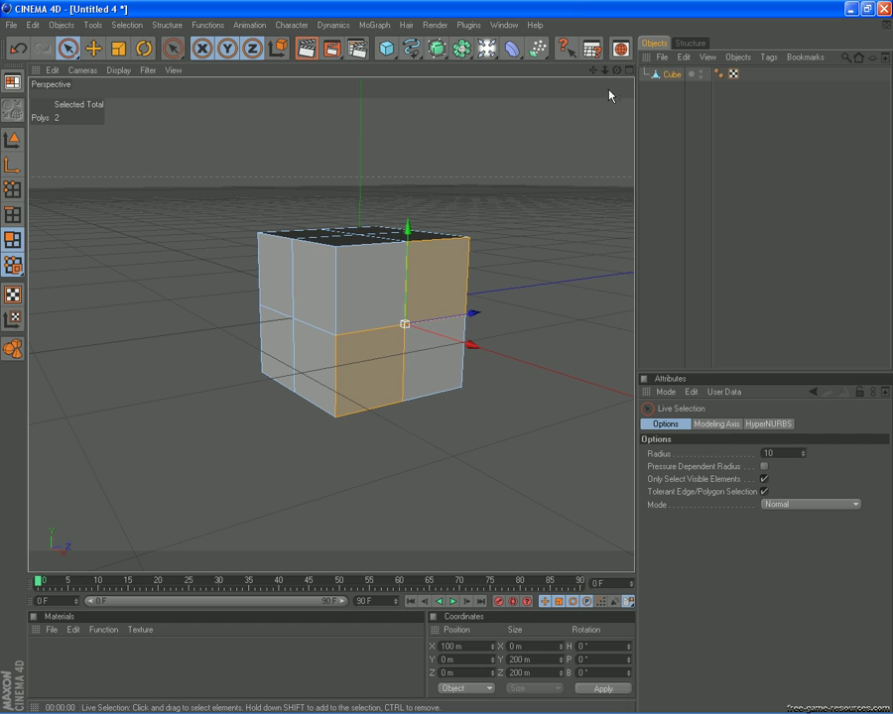
{"action": "left_click", "coordinate": [344, 285]}
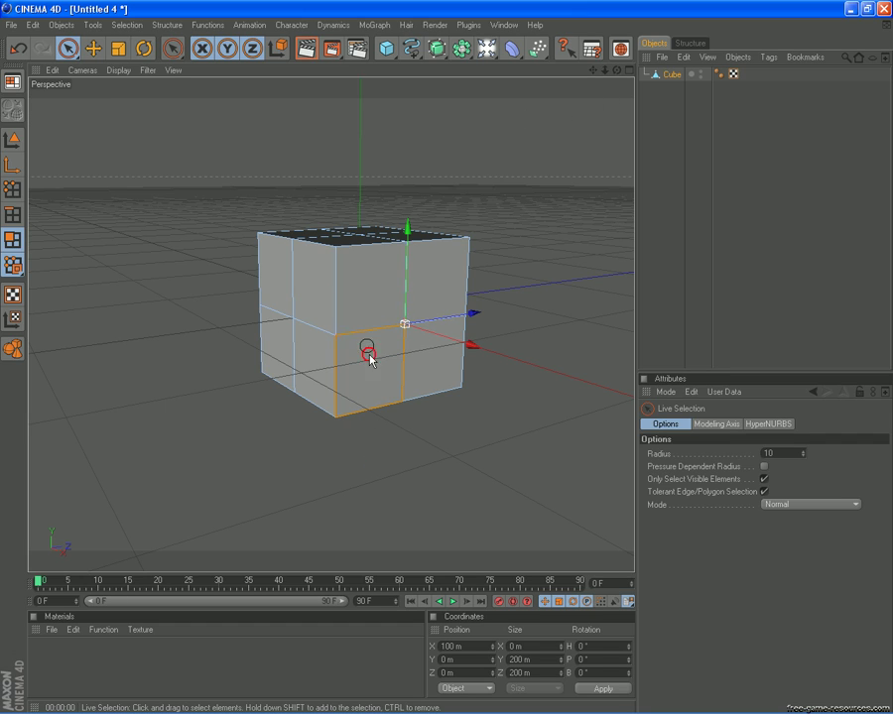
{"action": "mouse_move", "coordinate": [398, 434]}
{"action": "left_mouse_down"}
{"action": "mouse_move", "coordinate": [405, 385]}
{"action": "mouse_move", "coordinate": [282, 320]}
{"action": "mouse_move", "coordinate": [361, 490]}
{"action": "left_mouse_up"}
{"action": "left_click", "coordinate": [373, 474]}
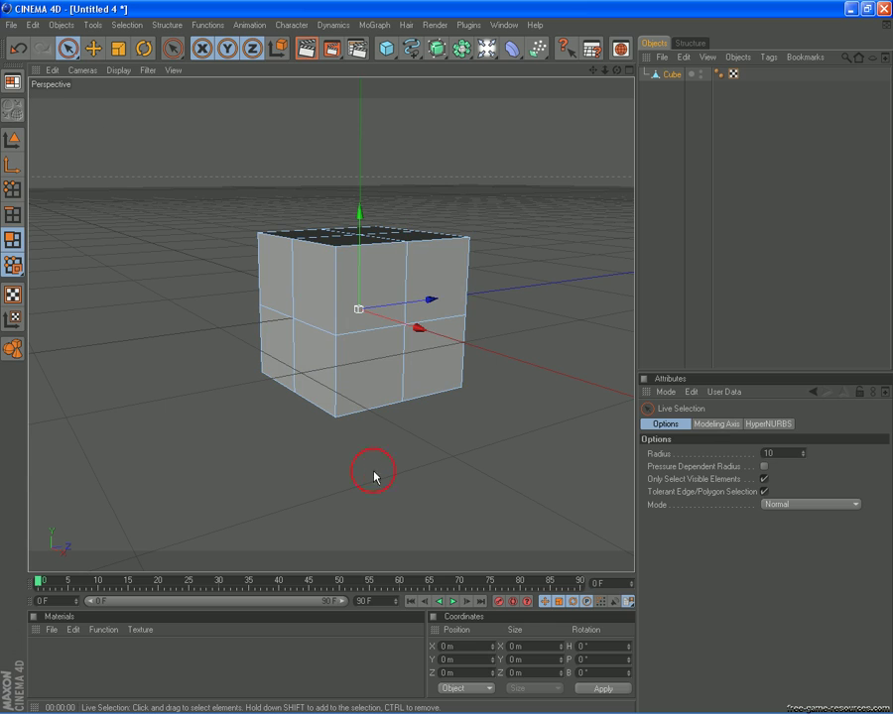
Select two diagonally opposite polygons on that side, add a third one, and remove the third from the selection.
{"action": "left_click", "coordinate": [371, 386]}
{"action": "left_click", "coordinate": [443, 287], "text": "shift"}
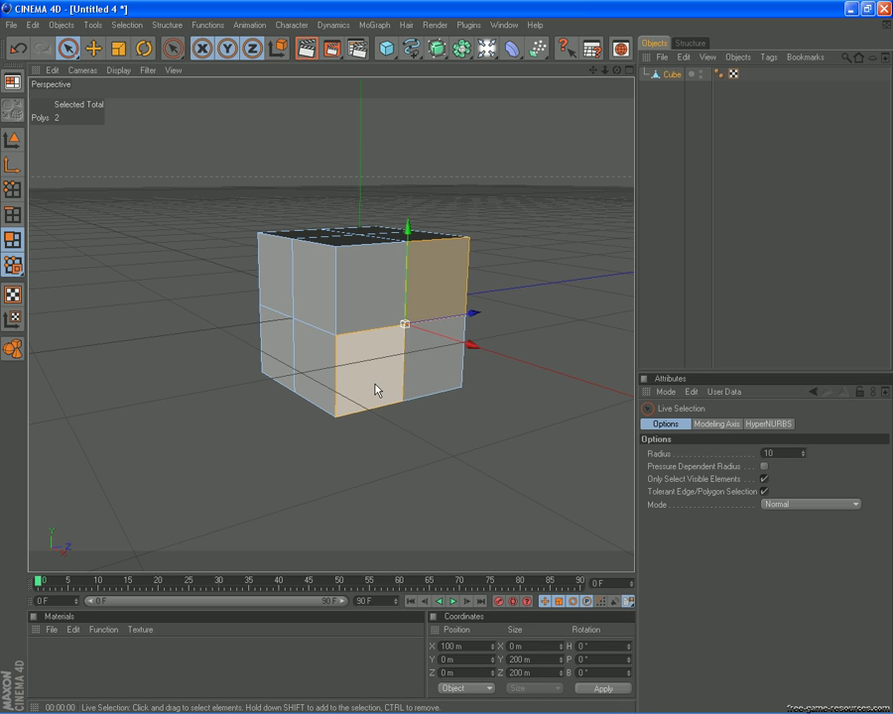
{"action": "left_click", "coordinate": [373, 387]}
{"action": "left_click", "coordinate": [420, 292]}
{"action": "left_click", "coordinate": [375, 390]}
{"action": "left_click", "coordinate": [445, 297], "text": "shift"}
{"action": "left_click", "coordinate": [401, 303], "text": "shift"}
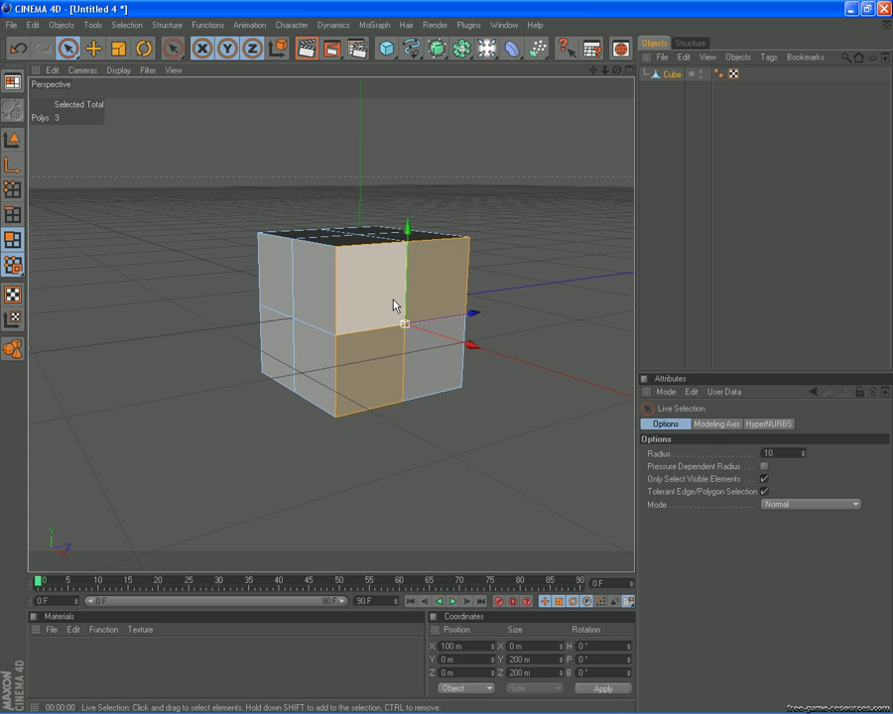
{"action": "left_click", "coordinate": [375, 294], "text": "ctrl"}
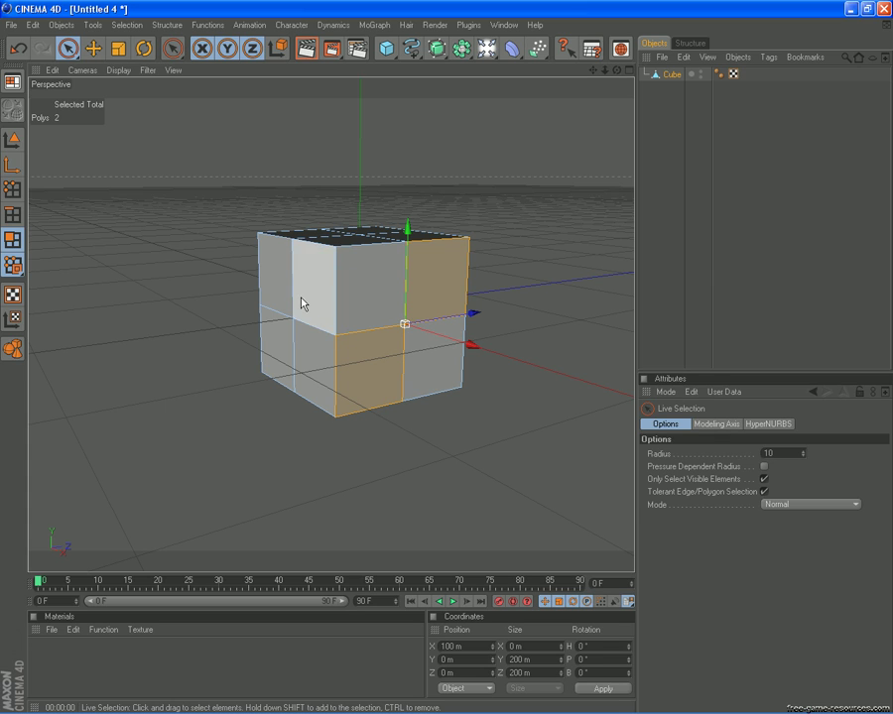
Add diagonally opposite polygons on the cube's other sides to the selection in a checkerboard pattern.
{"action": "left_click_drag", "start_coordinate": [446, 358], "coordinate": [617, 73]}
{"action": "left_click", "coordinate": [360, 417], "text": "shift"}
{"action": "left_click", "coordinate": [224, 256], "text": "shift"}
{"action": "mouse_move", "coordinate": [447, 362]}
{"action": "left_mouse_down", "text": "alt"}
{"action": "mouse_move", "coordinate": [434, 359]}
{"action": "mouse_move", "coordinate": [444, 359]}
{"action": "left_mouse_up", "text": "alt"}
{"action": "left_click", "coordinate": [350, 343], "text": "shift"}
{"action": "left_click", "coordinate": [282, 289], "text": "shift"}
{"action": "left_click", "coordinate": [382, 395], "text": "shift"}
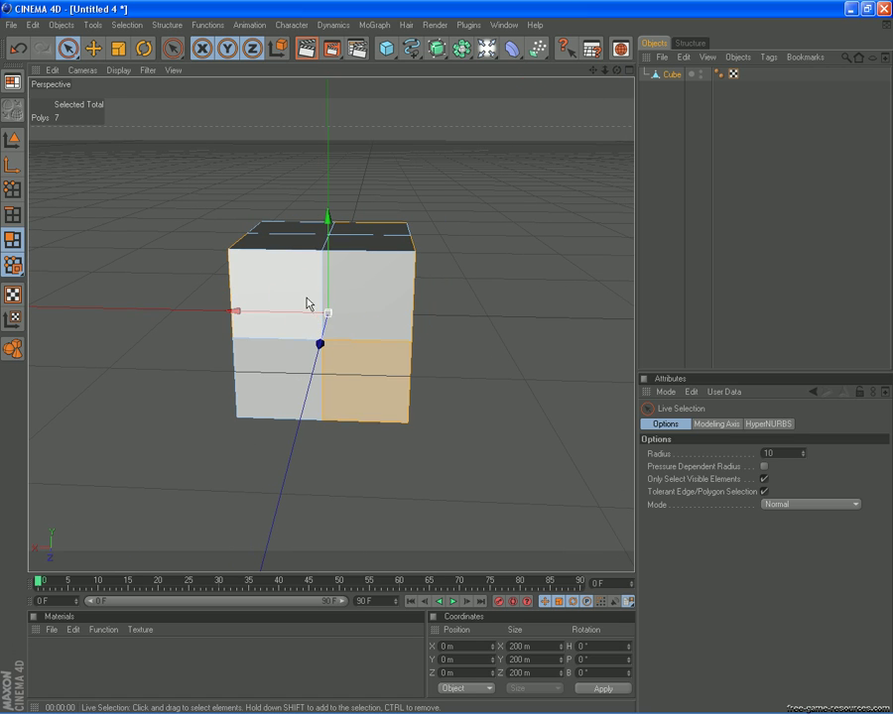
Extend the checkerboard selection to the last side, the top and the underside, removing the wrongly added top polygon.
{"action": "left_click", "coordinate": [295, 258], "text": "shift"}
{"action": "left_click", "coordinate": [292, 237], "text": "shift"}
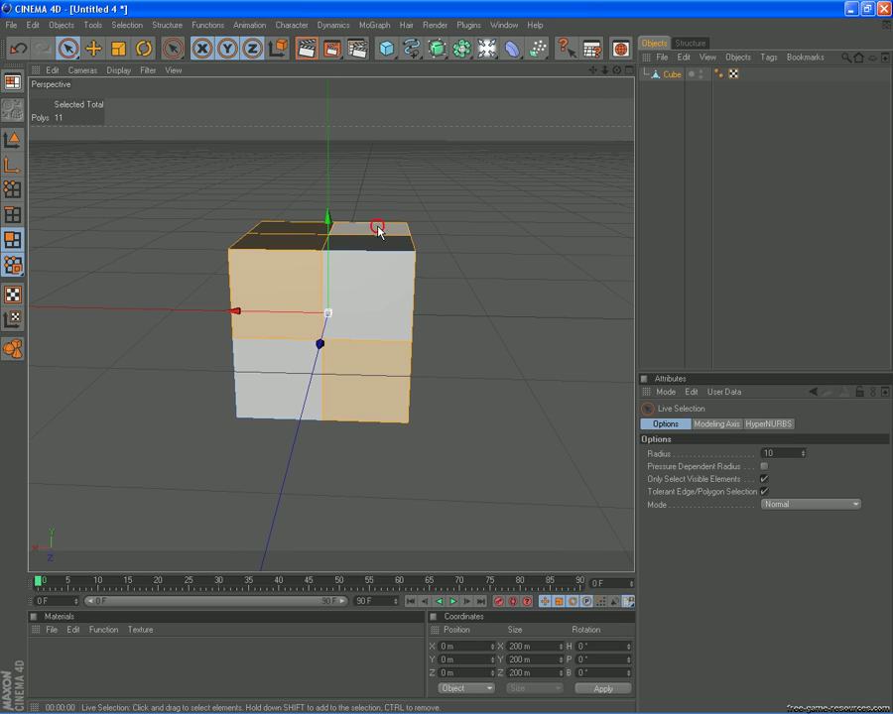
{"action": "left_click", "coordinate": [304, 226], "text": "ctrl"}
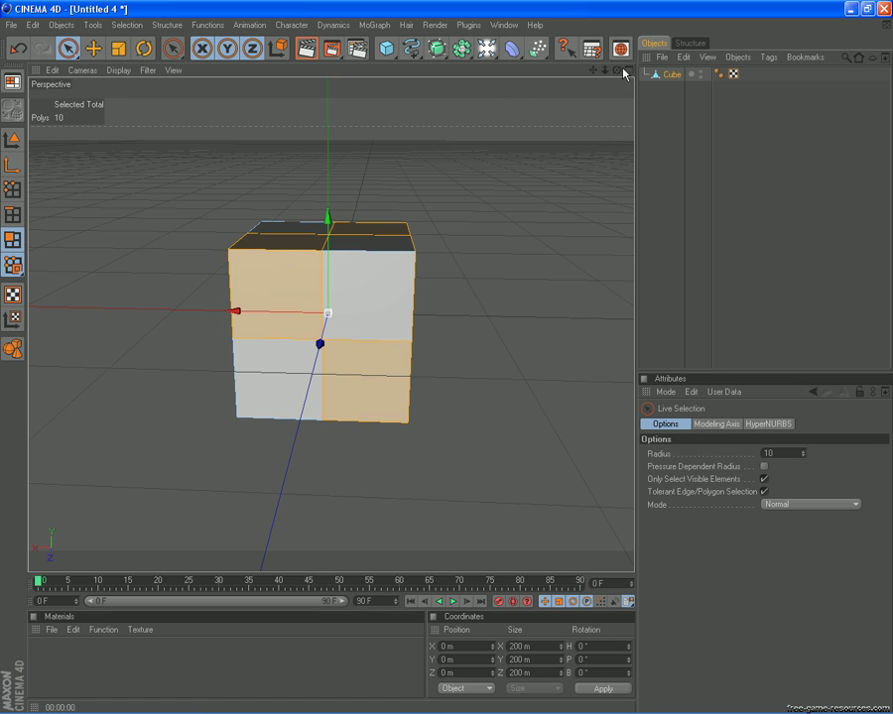
{"action": "left_click_drag", "start_coordinate": [618, 71], "coordinate": [447, 364]}
{"action": "left_click", "coordinate": [357, 391], "text": "shift"}
{"action": "left_click", "coordinate": [291, 363], "text": "shift"}
{"action": "left_click_drag", "start_coordinate": [616, 69], "coordinate": [478, 383]}
Try extruding the twelve selected polygons outward by about 41 m and about 51 m, undoing each extrusion.
{"action": "right_click", "coordinate": [474, 314]}
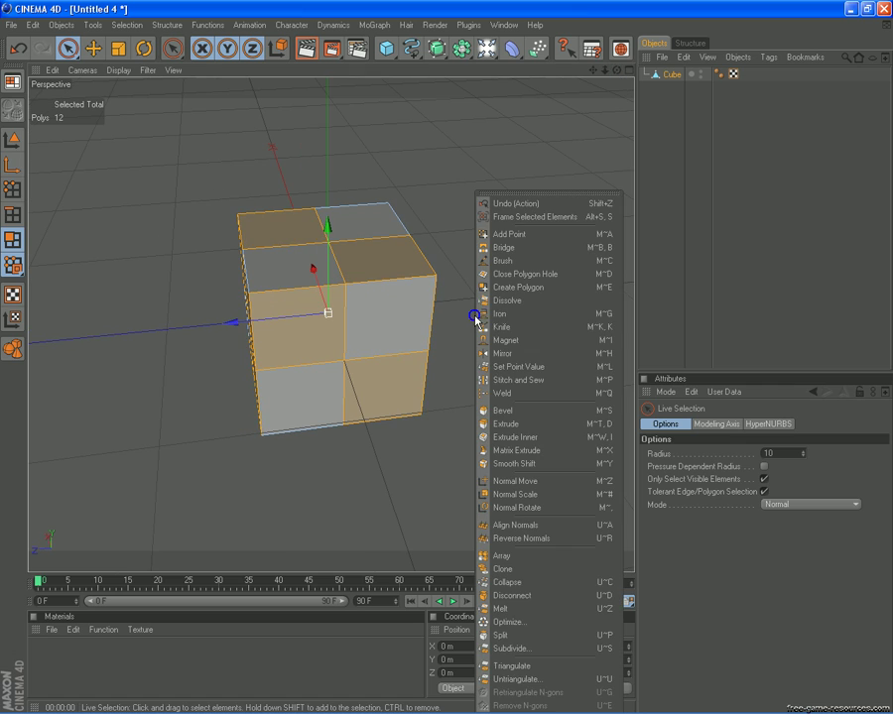
{"action": "left_click", "coordinate": [527, 423]}
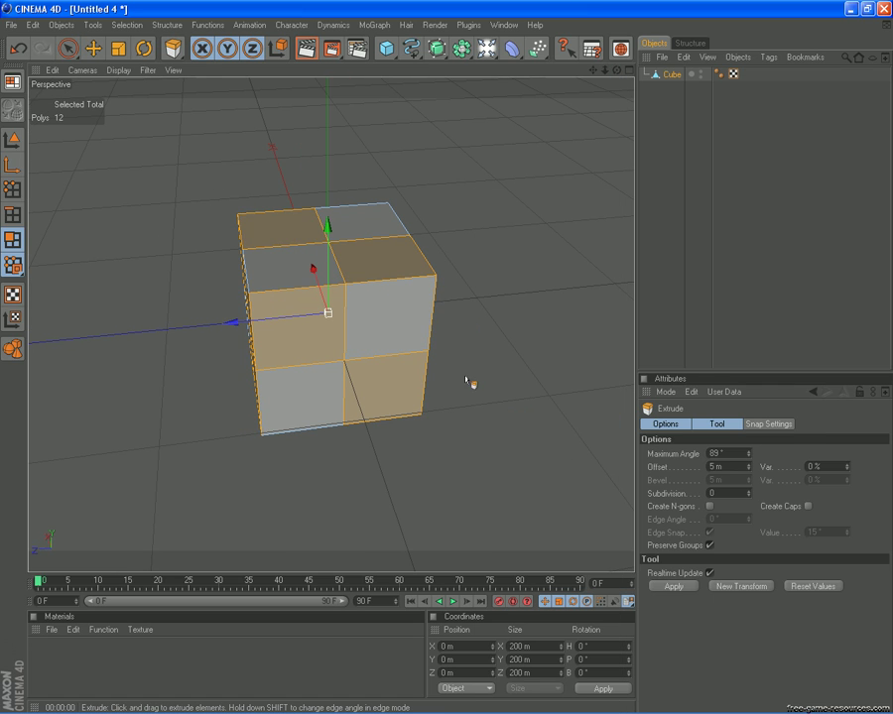
{"action": "mouse_move", "coordinate": [470, 381]}
{"action": "left_mouse_down"}
{"action": "mouse_move", "coordinate": [444, 355]}
{"action": "mouse_move", "coordinate": [465, 377]}
{"action": "left_mouse_up"}
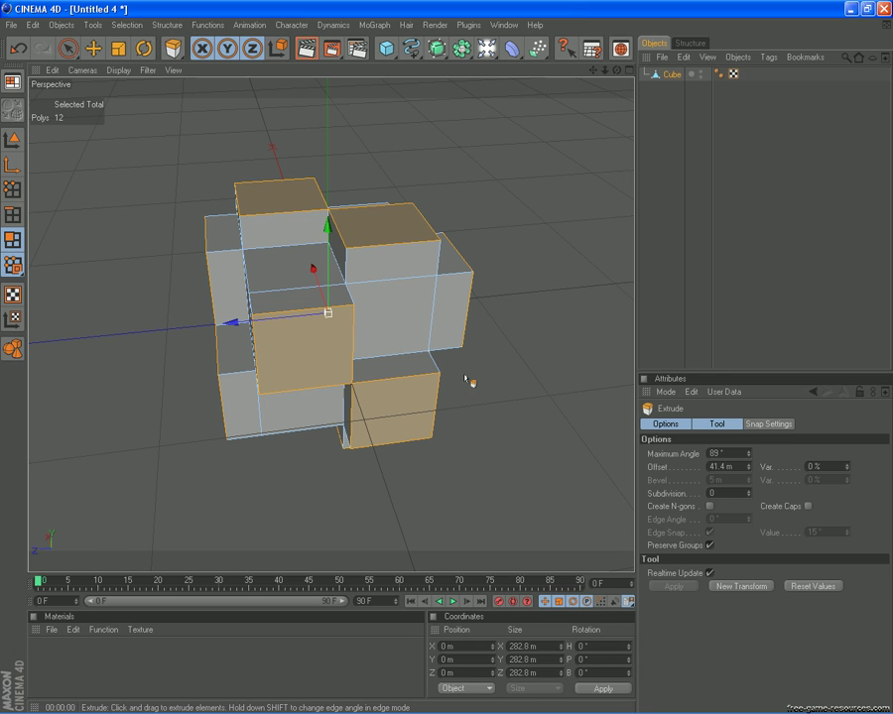
{"action": "left_click", "coordinate": [18, 47]}
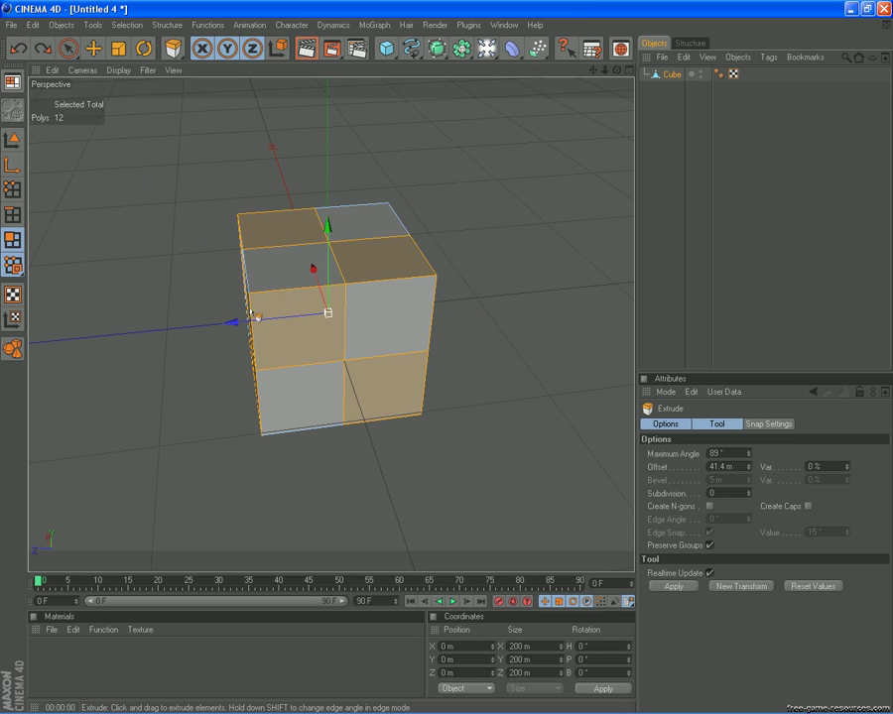
{"action": "mouse_move", "coordinate": [436, 359]}
{"action": "left_mouse_down"}
{"action": "mouse_move", "coordinate": [456, 361]}
{"action": "mouse_move", "coordinate": [448, 361]}
{"action": "left_mouse_up"}
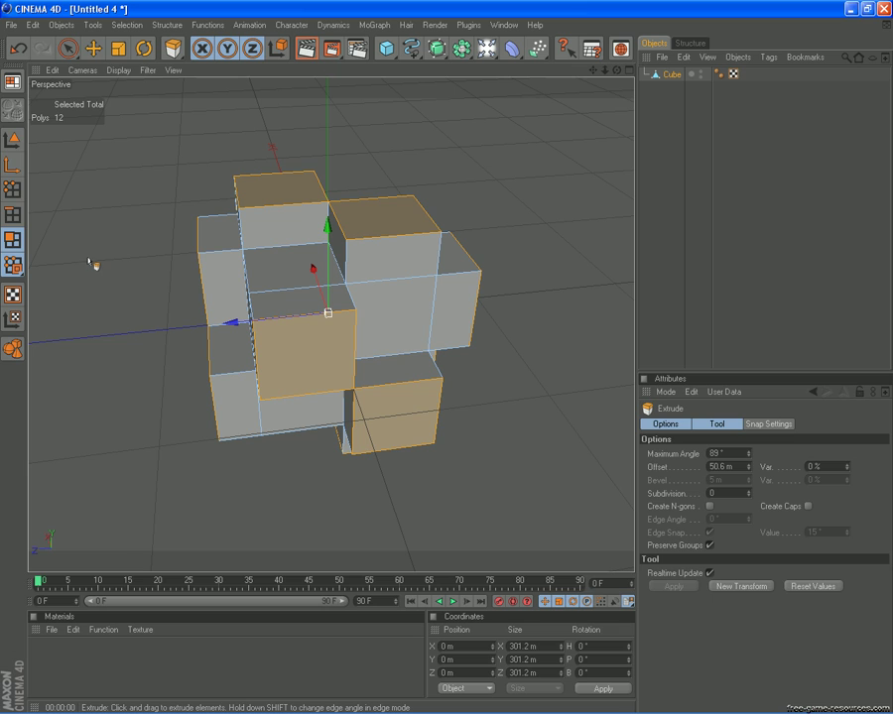
{"action": "left_click", "coordinate": [17, 47]}
Bevel the twelve selected polygons with an extrusion and inner offset of about 14.6 m, and inspect the shape.
{"action": "right_click", "coordinate": [153, 314]}
{"action": "left_click", "coordinate": [255, 419]}
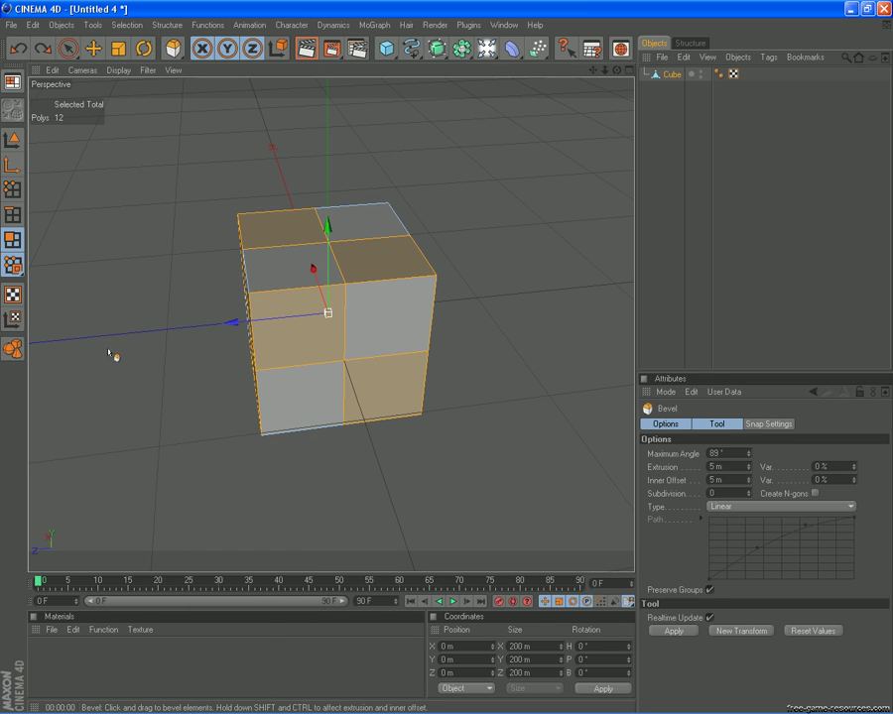
{"action": "left_click_drag", "start_coordinate": [114, 351], "coordinate": [101, 325]}
{"action": "left_click_drag", "start_coordinate": [616, 71], "coordinate": [459, 365]}
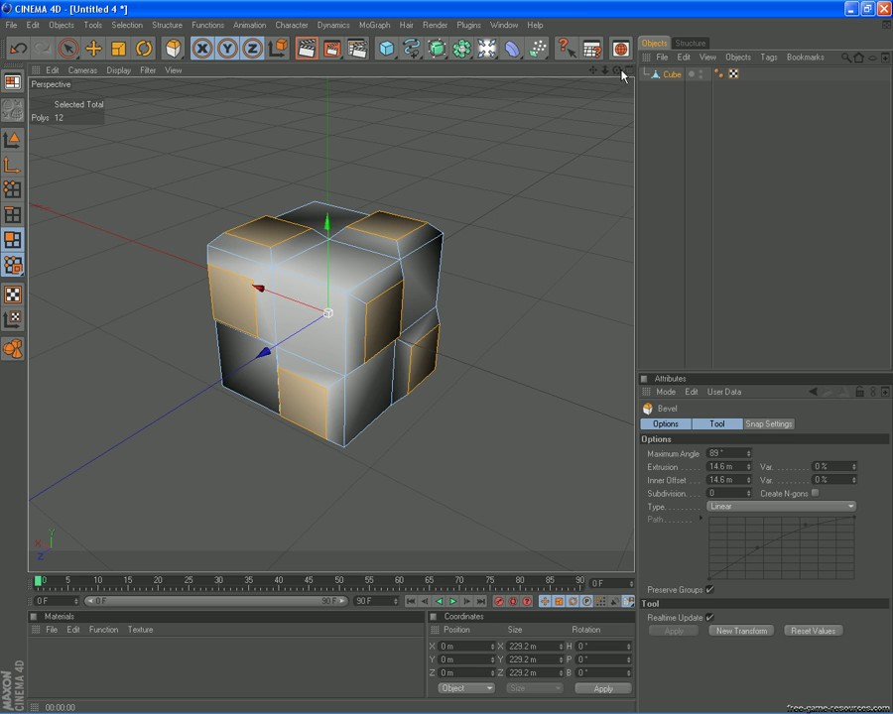
{"action": "left_click_drag", "start_coordinate": [621, 75], "coordinate": [450, 363]}
{"action": "key", "text": "ctrl+r"}
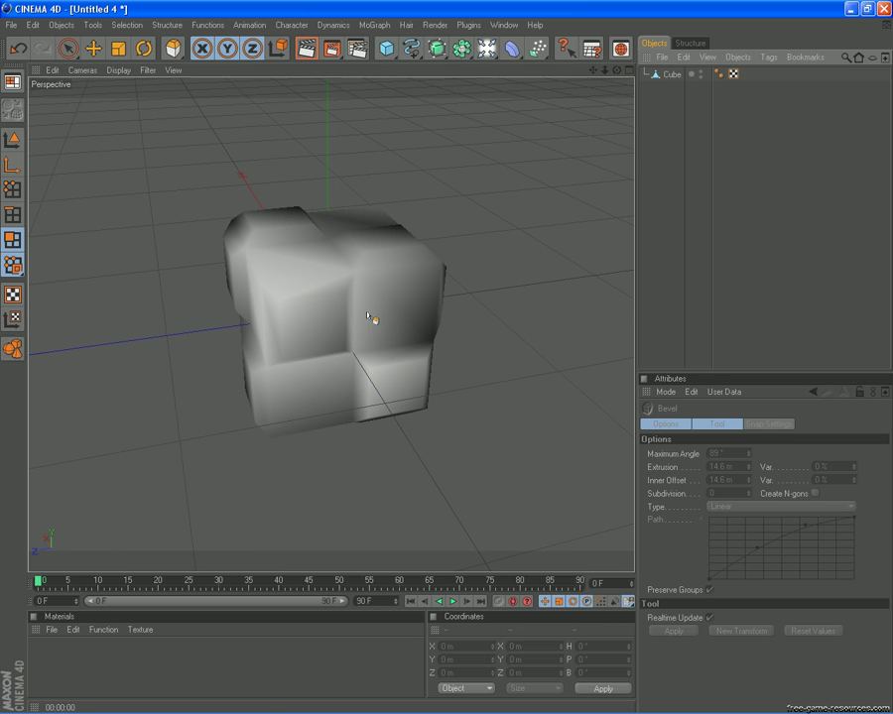
Open the cube's Phong tag and try different Phong Angle values, including 50° and 20°.
{"action": "left_click", "coordinate": [718, 75]}
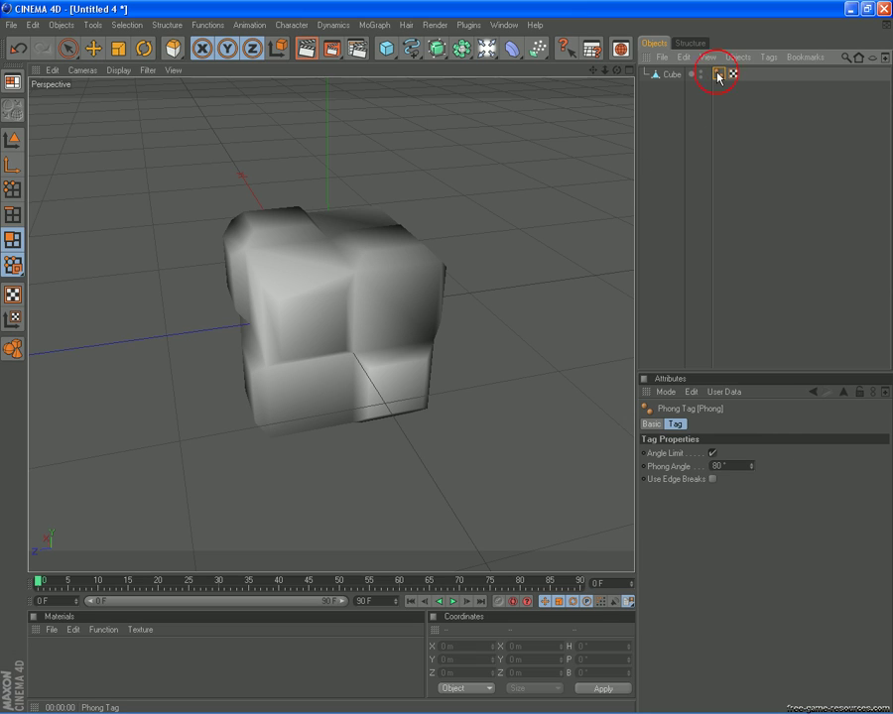
{"action": "left_click", "coordinate": [706, 466]}
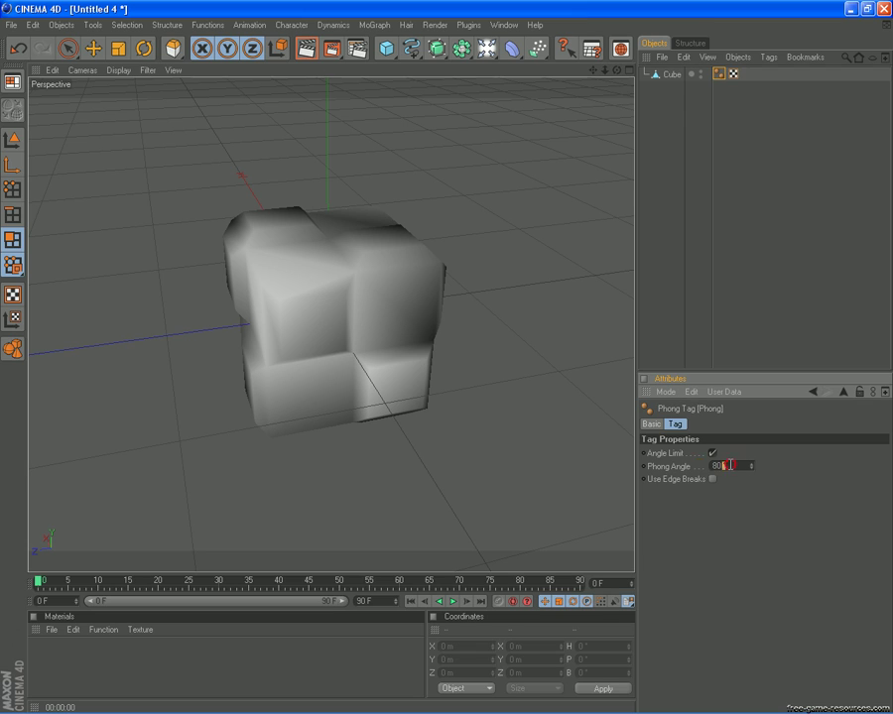
{"action": "type", "text": "20"}
{"action": "key", "text": "Return"}
{"action": "left_click", "coordinate": [730, 467]}
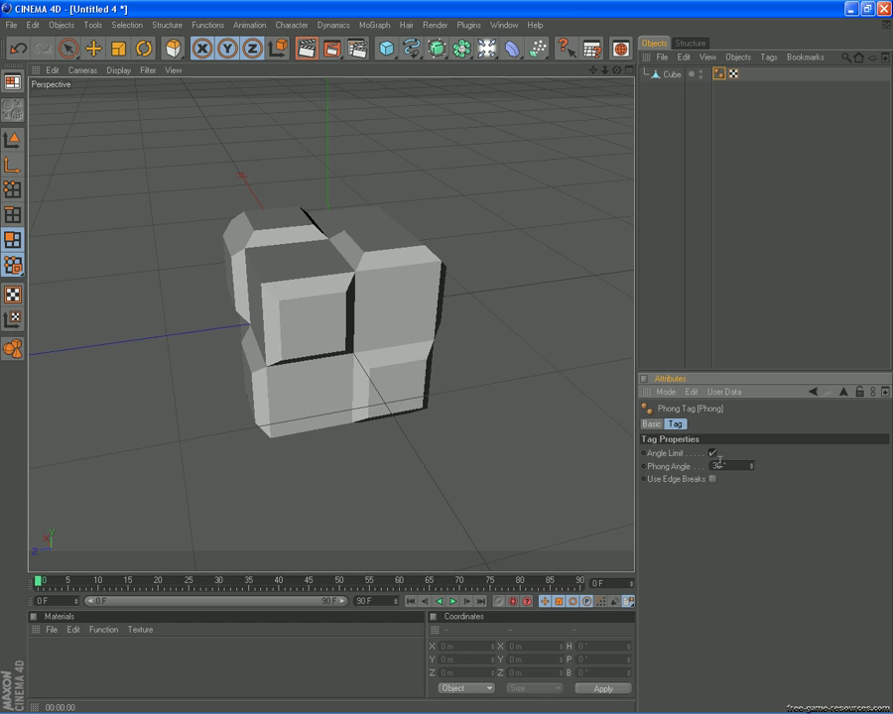
{"action": "left_click", "coordinate": [642, 455]}
{"action": "type", "text": "50"}
{"action": "key", "text": "Return"}
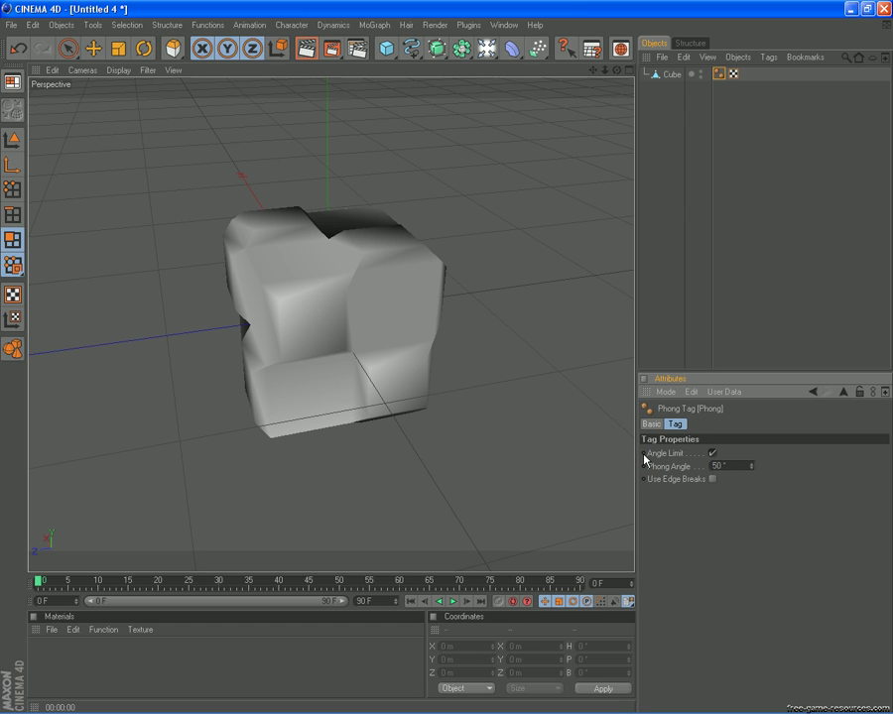
{"action": "left_click", "coordinate": [689, 471]}
{"action": "key", "text": "Return"}
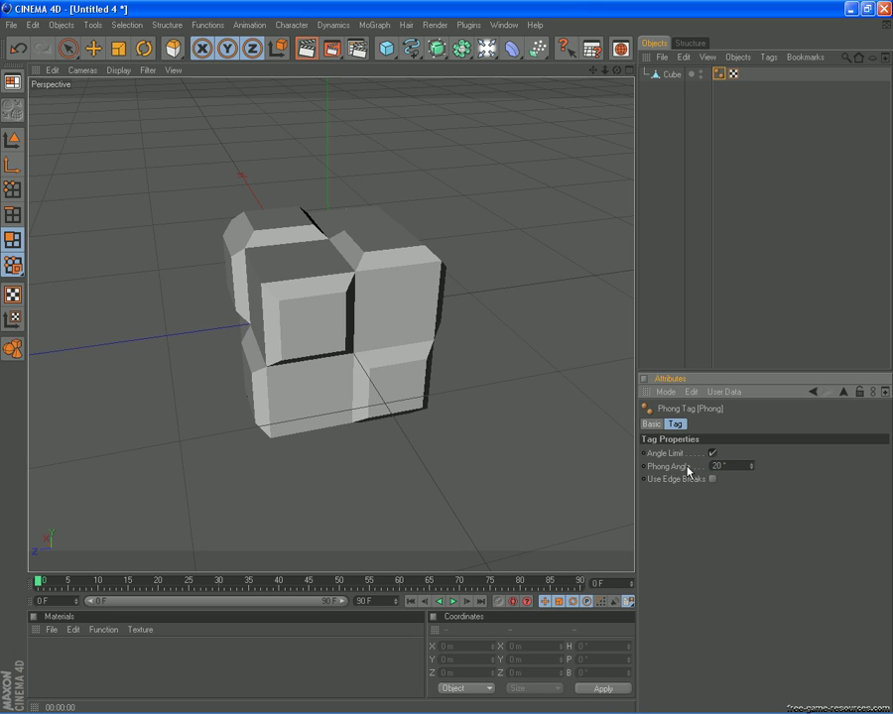
Try a Phong Angle of 0° on the cube, and undo the Phong Angle changes.
{"action": "mouse_move", "coordinate": [443, 363]}
{"action": "left_mouse_down", "text": "alt"}
{"action": "mouse_move", "coordinate": [454, 355]}
{"action": "mouse_move", "coordinate": [442, 368]}
{"action": "mouse_move", "coordinate": [448, 363]}
{"action": "left_mouse_up", "text": "alt"}
{"action": "left_click_drag", "start_coordinate": [738, 464], "coordinate": [701, 472]}
{"action": "type", "text": "0"}
{"action": "left_click", "coordinate": [772, 527]}
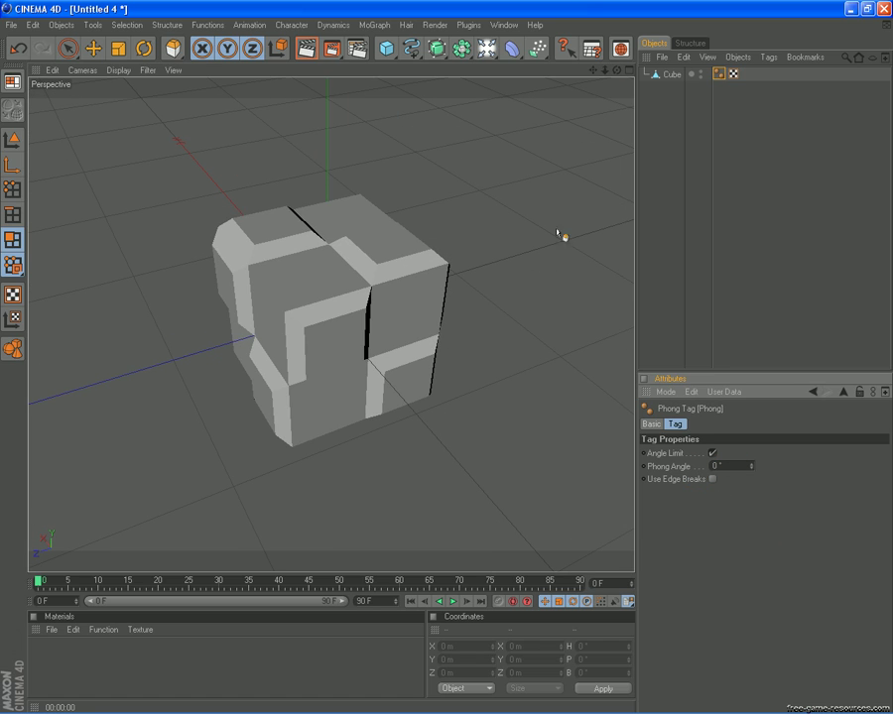
{"action": "left_click", "coordinate": [18, 49]}
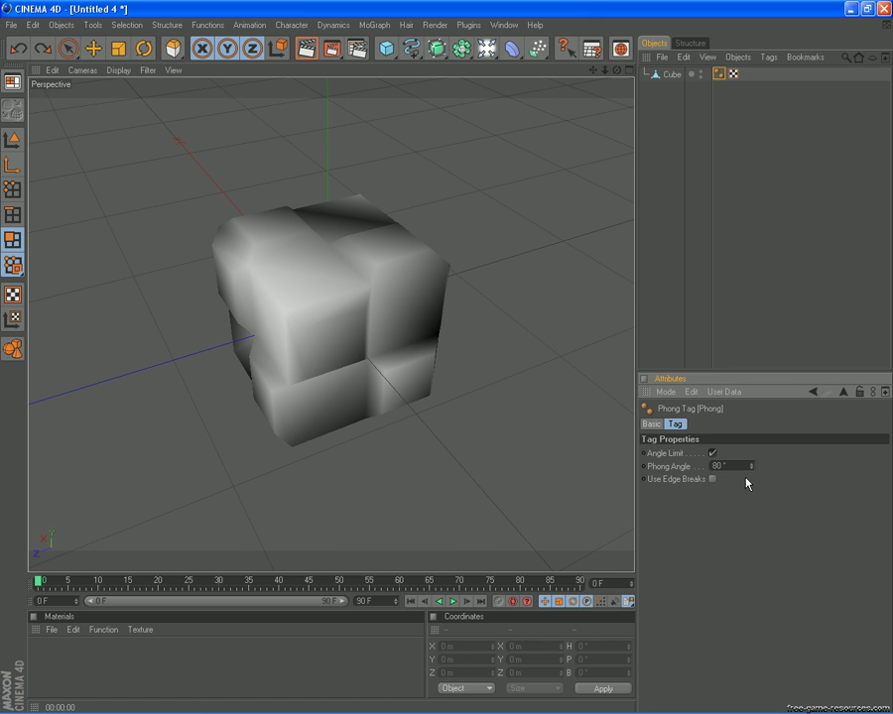
Set the cube's Phong Angle to 20°.
{"action": "left_click_drag", "start_coordinate": [751, 466], "coordinate": [683, 483]}
{"action": "key", "text": "Return"}
{"action": "left_click", "coordinate": [512, 469]}
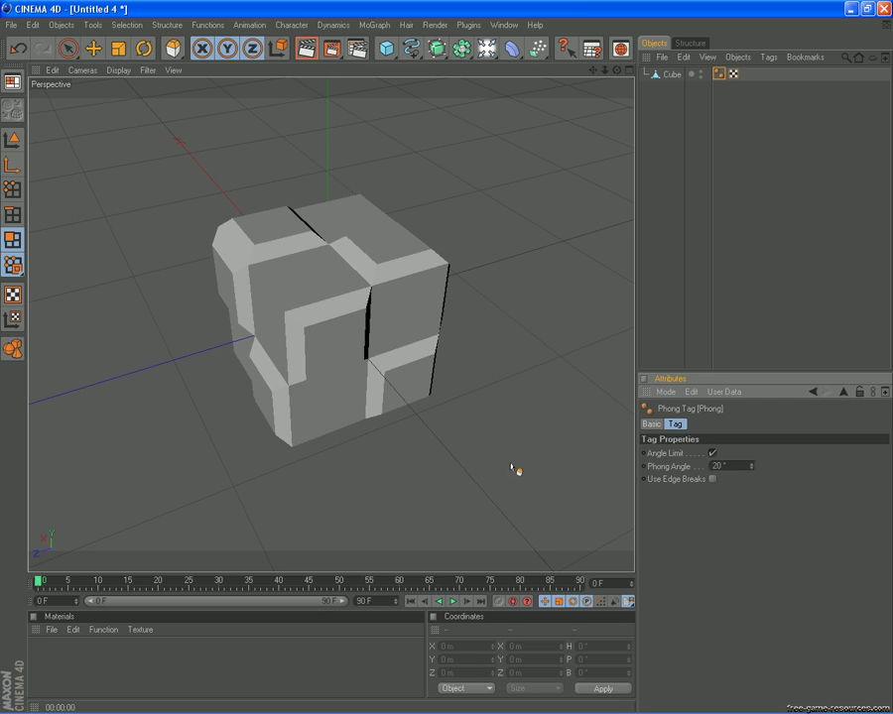
Add a Sphere and move it out of the cube along the Z axis to about 296 m.
{"action": "left_click", "coordinate": [387, 49]}
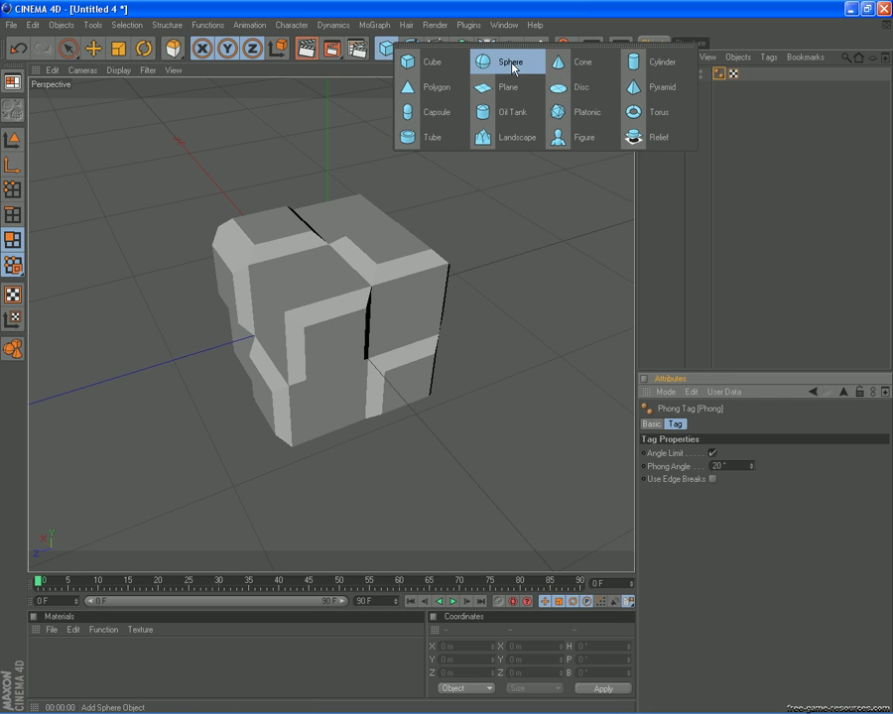
{"action": "left_click", "coordinate": [480, 60]}
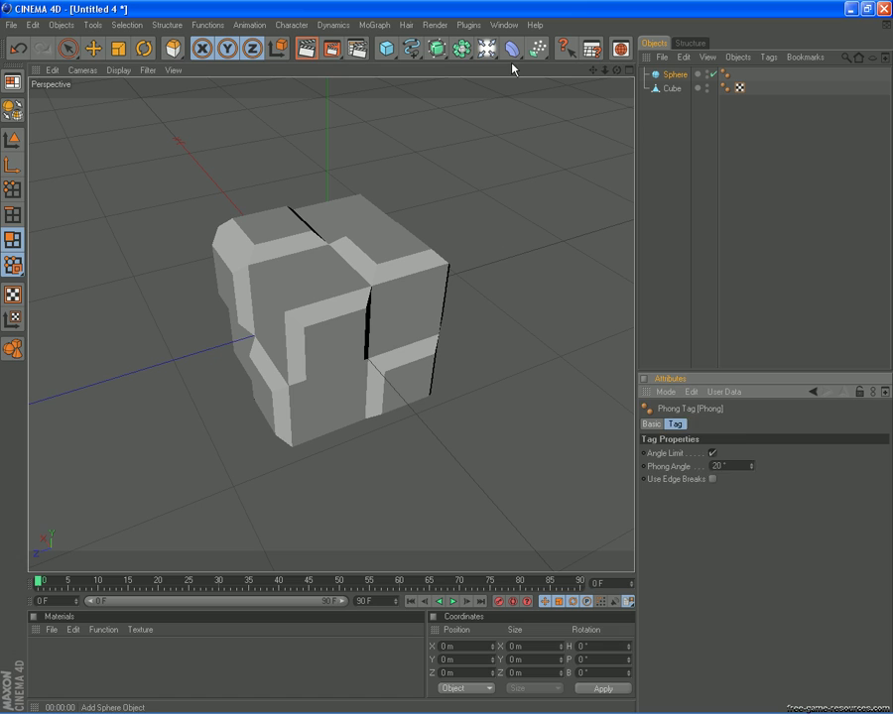
{"action": "left_click", "coordinate": [92, 47]}
{"action": "left_click", "coordinate": [12, 138]}
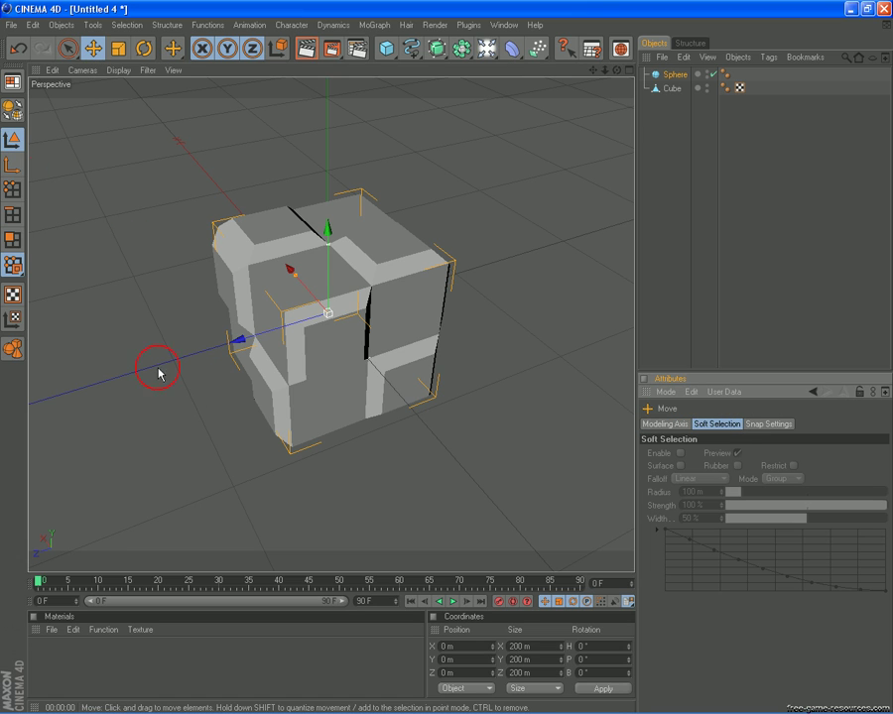
{"action": "left_click_drag", "start_coordinate": [236, 341], "coordinate": [2, 412]}
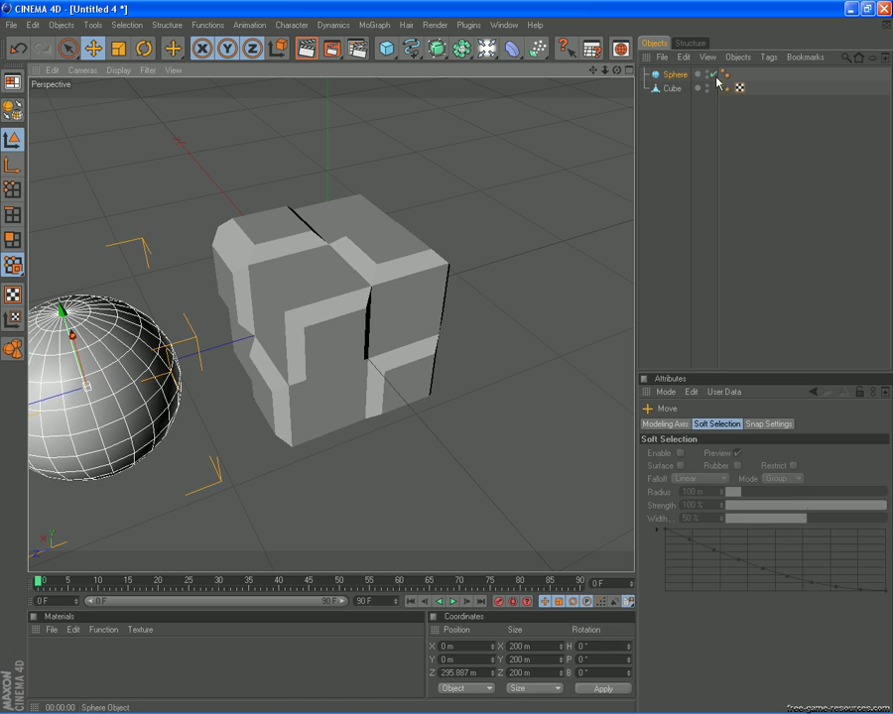
Move the sphere along the Z axis to about 311 m, try raising it along Y, and undo the raise.
{"action": "left_click_drag", "start_coordinate": [617, 70], "coordinate": [605, 70]}
{"action": "middle_click_drag", "start_coordinate": [437, 349], "coordinate": [448, 363], "text": "alt"}
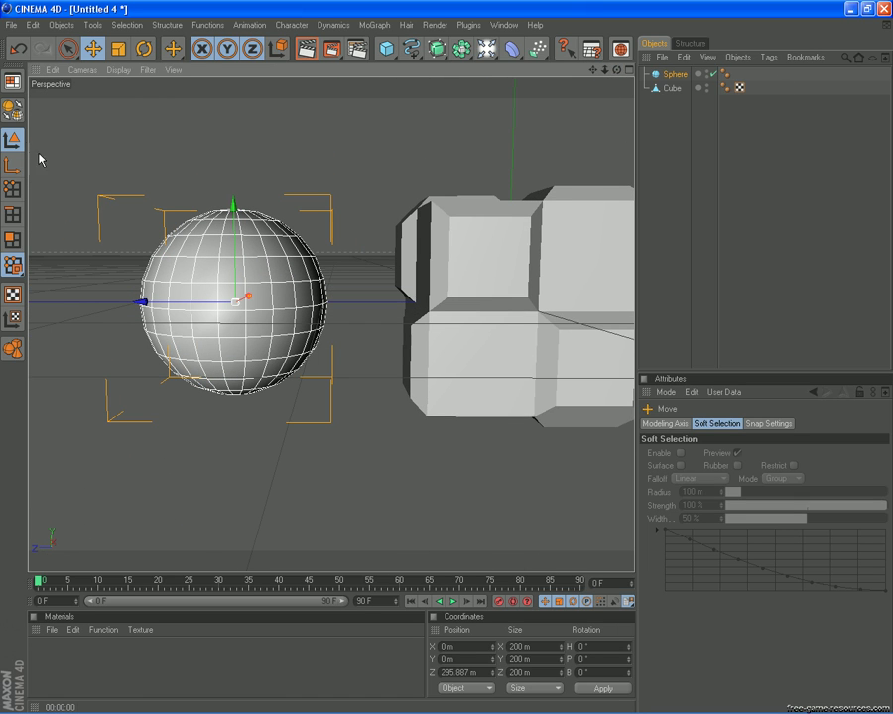
{"action": "mouse_move", "coordinate": [142, 301]}
{"action": "left_mouse_down"}
{"action": "mouse_move", "coordinate": [446, 364]}
{"action": "mouse_move", "coordinate": [128, 301]}
{"action": "left_mouse_up"}
{"action": "mouse_move", "coordinate": [223, 206]}
{"action": "left_mouse_down"}
{"action": "mouse_move", "coordinate": [446, 357]}
{"action": "mouse_move", "coordinate": [218, 186]}
{"action": "left_mouse_up"}
{"action": "left_click", "coordinate": [18, 48]}
Try moving the sphere along the X axis and freely in the Perspective view, undoing both moves.
{"action": "left_click_drag", "start_coordinate": [616, 70], "coordinate": [446, 361]}
{"action": "left_click_drag", "start_coordinate": [144, 291], "coordinate": [239, 305]}
{"action": "left_click", "coordinate": [12, 50]}
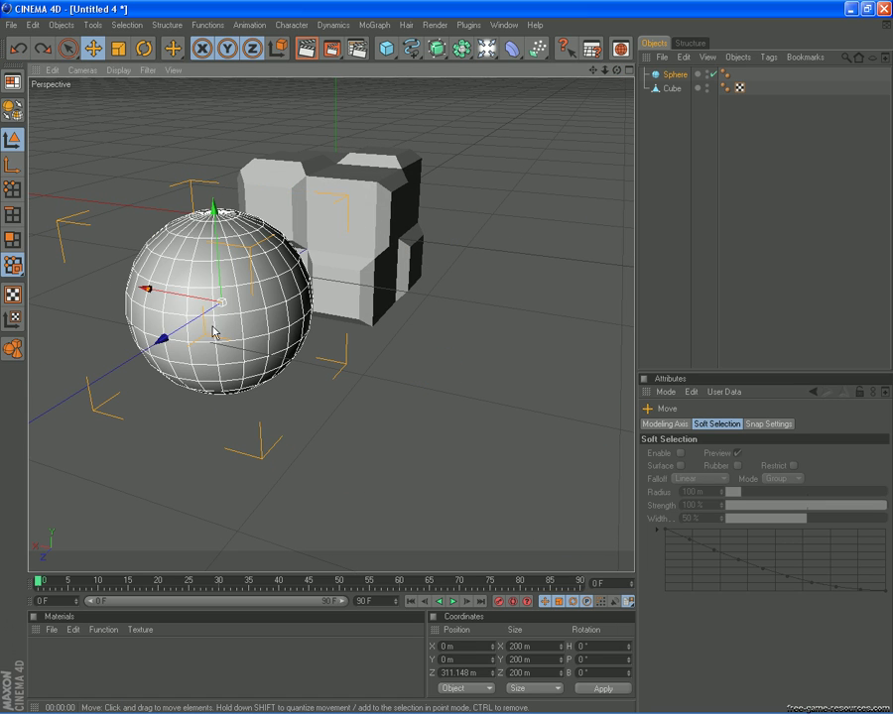
{"action": "left_click_drag", "start_coordinate": [344, 388], "coordinate": [447, 358]}
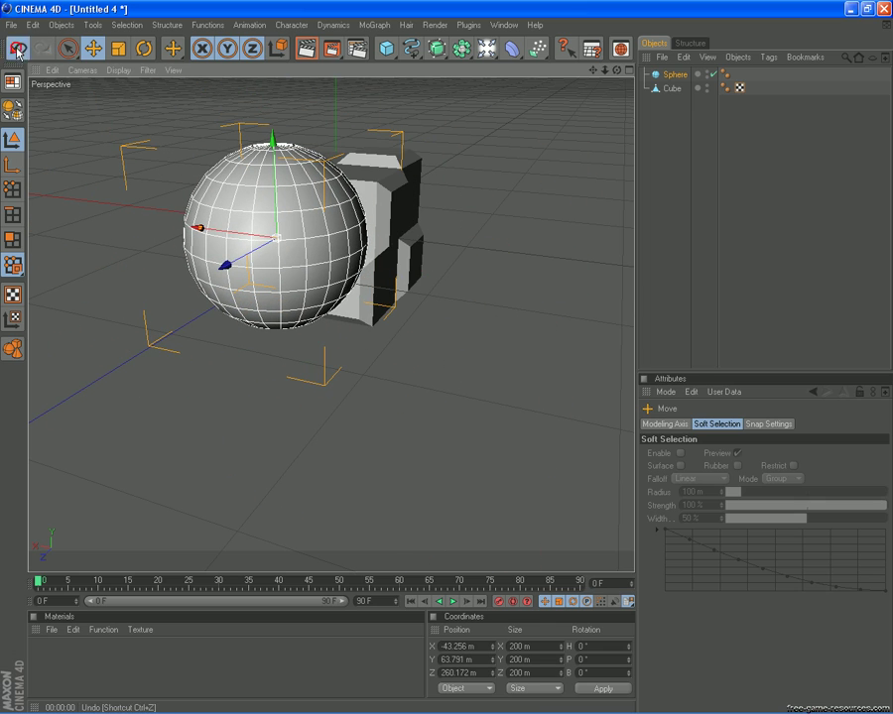
{"action": "key", "text": "ctrl+z"}
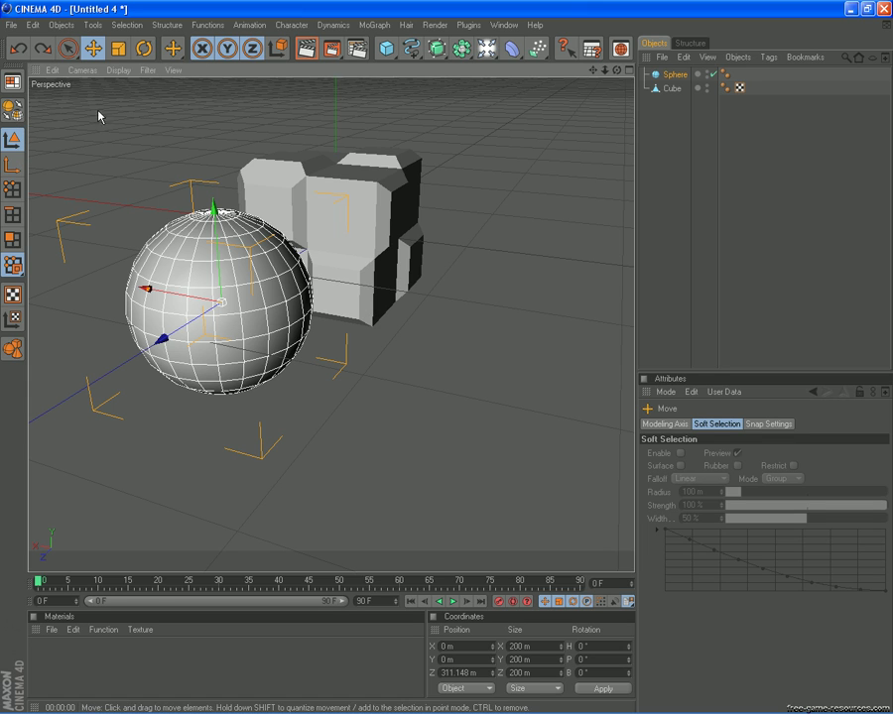
Try rotating the sphere around two of its axes with the Rotate tool, and undo both rotations.
{"action": "left_click", "coordinate": [143, 47]}
{"action": "left_click_drag", "start_coordinate": [249, 324], "coordinate": [206, 327]}
{"action": "left_click_drag", "start_coordinate": [195, 256], "coordinate": [224, 255]}
{"action": "left_click", "coordinate": [17, 48]}
{"action": "left_click", "coordinate": [17, 47]}
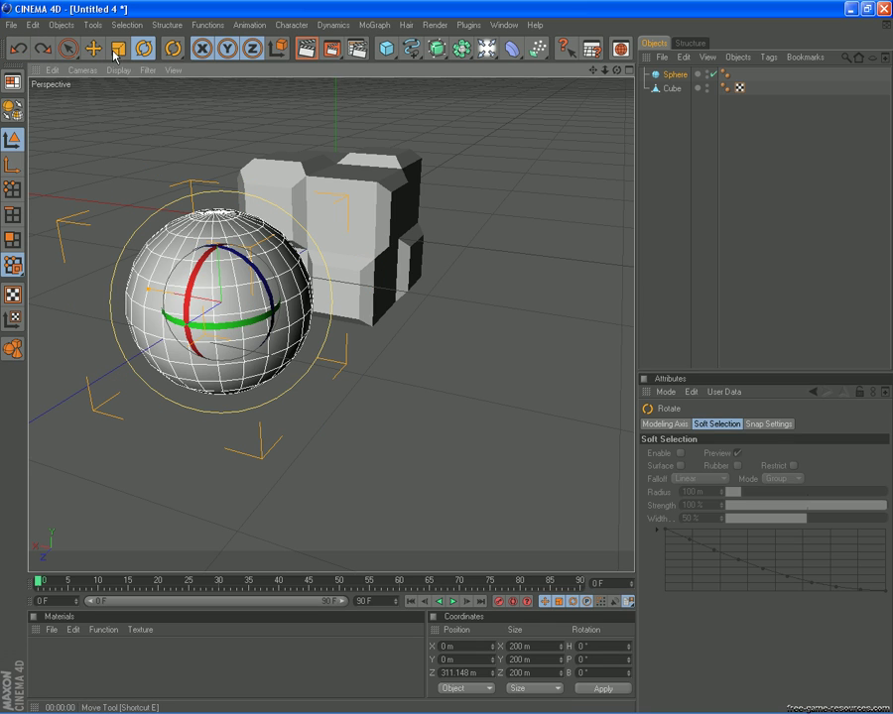
Try scaling the parametric sphere with the Scale tool, and undo the scaling.
{"action": "left_click", "coordinate": [117, 50]}
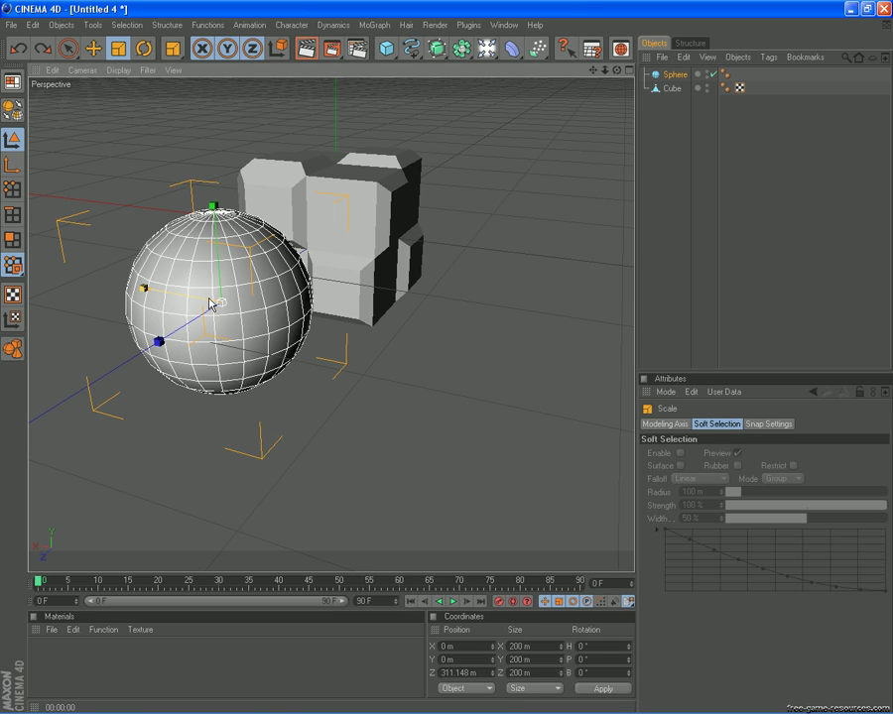
{"action": "mouse_move", "coordinate": [387, 349]}
{"action": "left_mouse_down"}
{"action": "mouse_move", "coordinate": [468, 354]}
{"action": "mouse_move", "coordinate": [403, 357]}
{"action": "left_mouse_up"}
{"action": "left_click", "coordinate": [22, 48]}
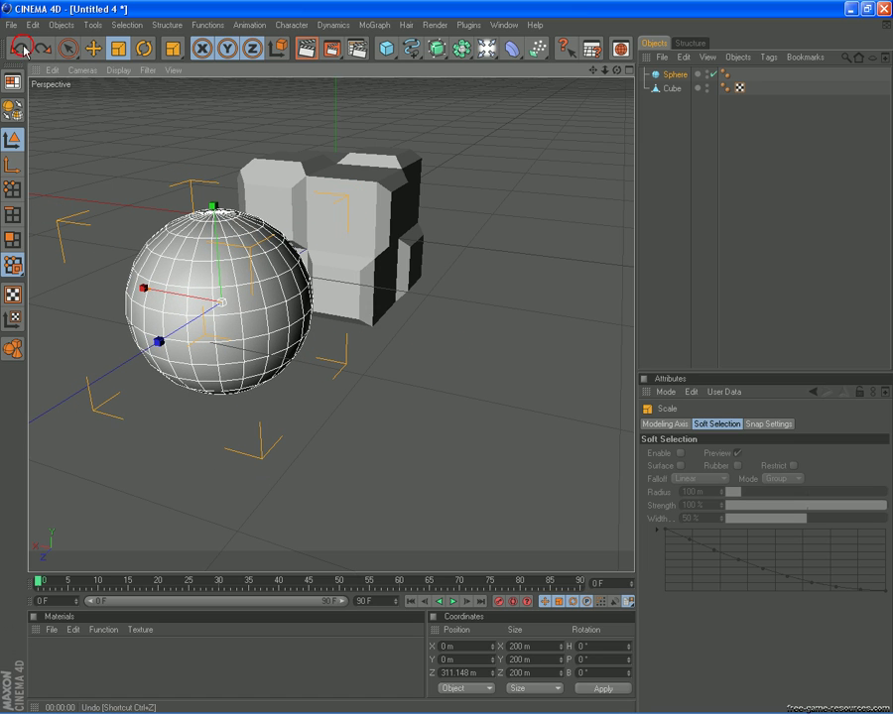
Try flattening the sphere along the Y axis, first converted to an editable object and again as a parametric one, undoing everything.
{"action": "left_click", "coordinate": [11, 109]}
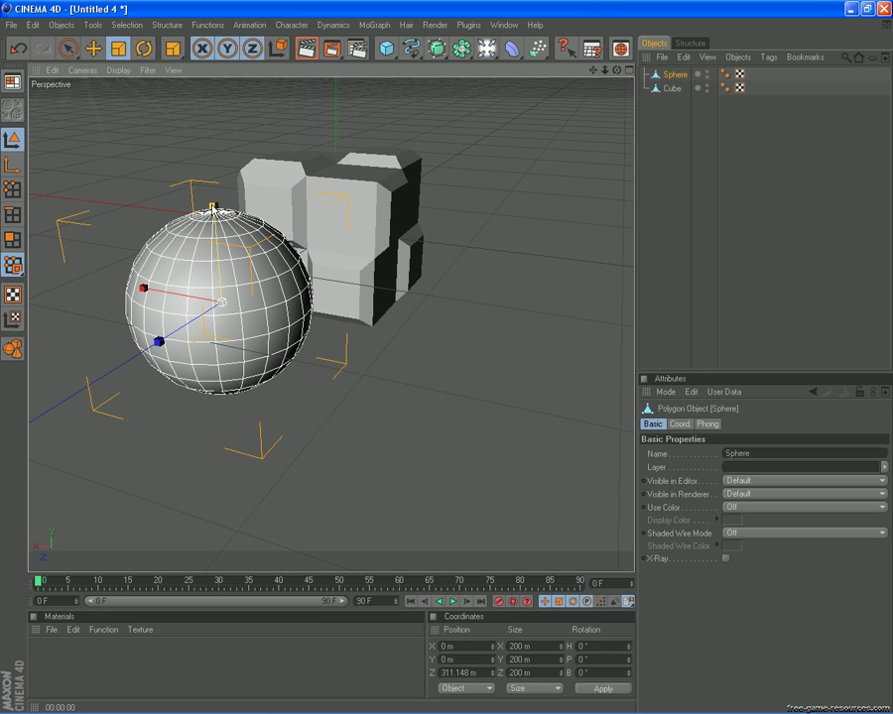
{"action": "left_click_drag", "start_coordinate": [219, 205], "coordinate": [446, 363]}
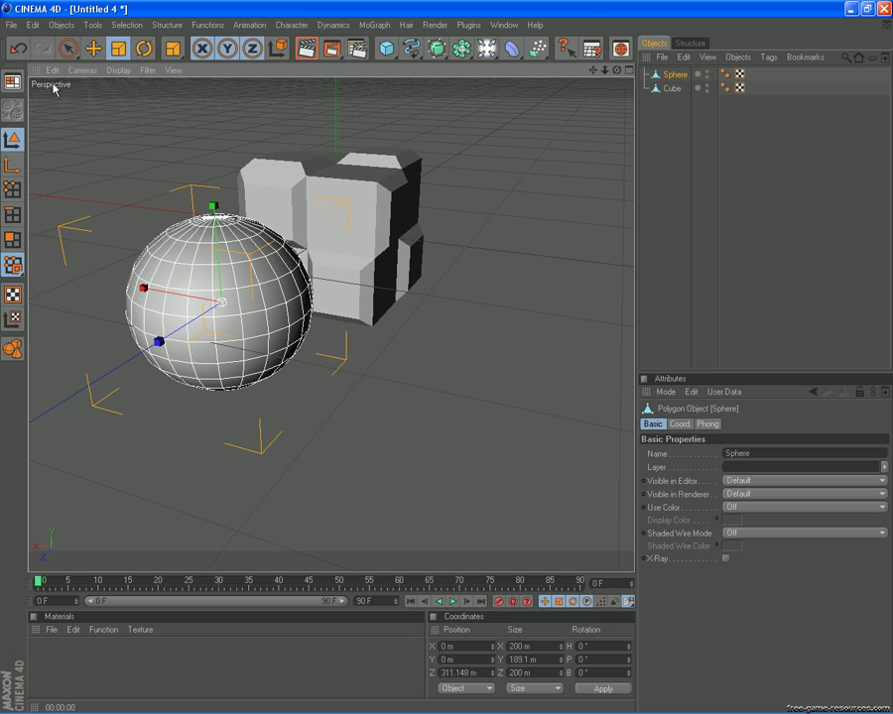
{"action": "left_click", "coordinate": [18, 48]}
{"action": "left_click_drag", "start_coordinate": [214, 209], "coordinate": [447, 353]}
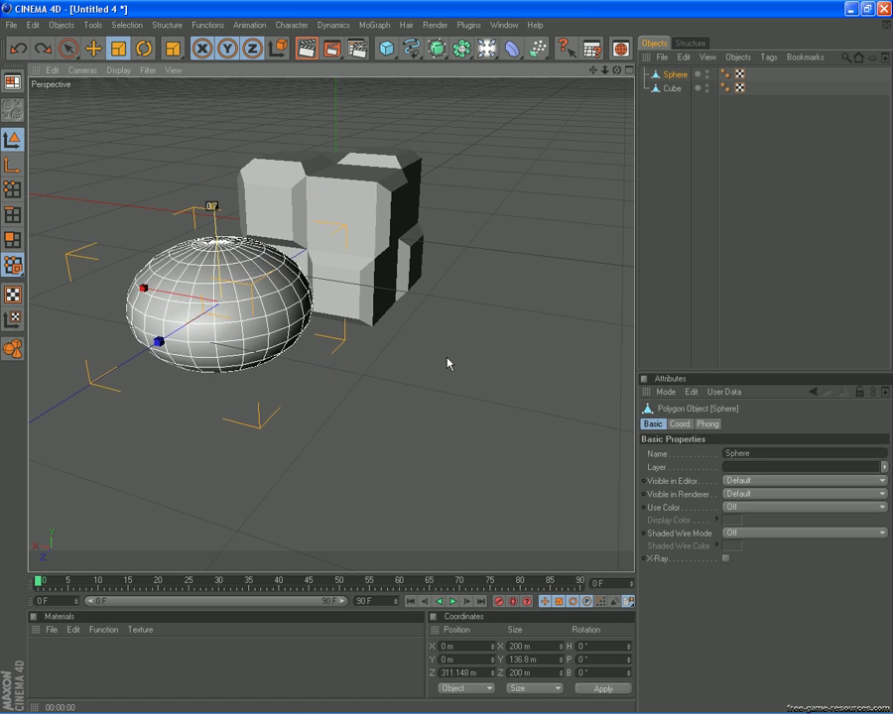
{"action": "left_click", "coordinate": [16, 48]}
{"action": "left_click", "coordinate": [16, 48]}
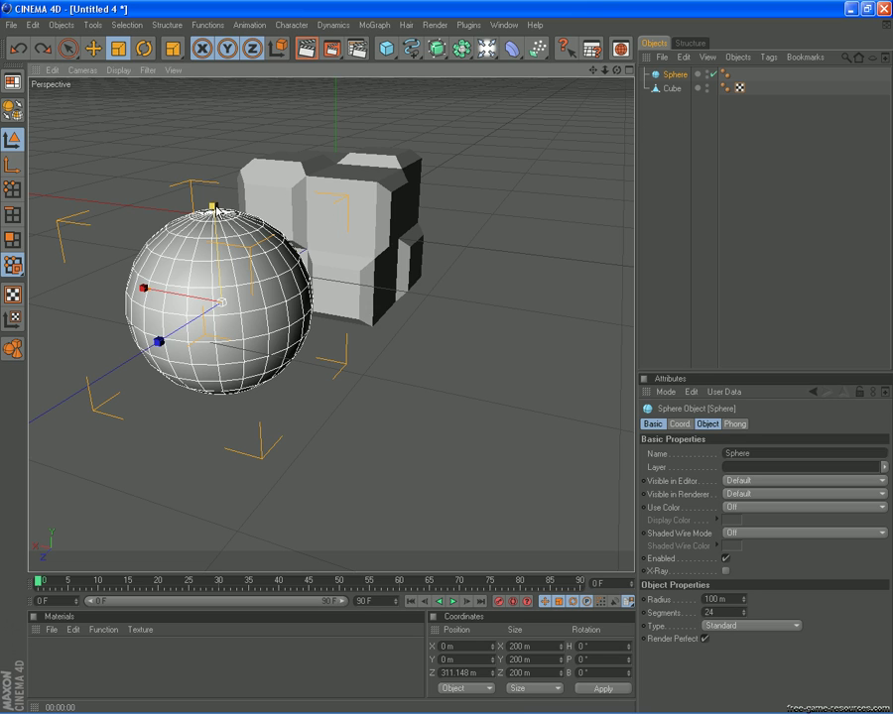
{"action": "left_click_drag", "start_coordinate": [215, 210], "coordinate": [447, 363]}
{"action": "left_click", "coordinate": [18, 48]}
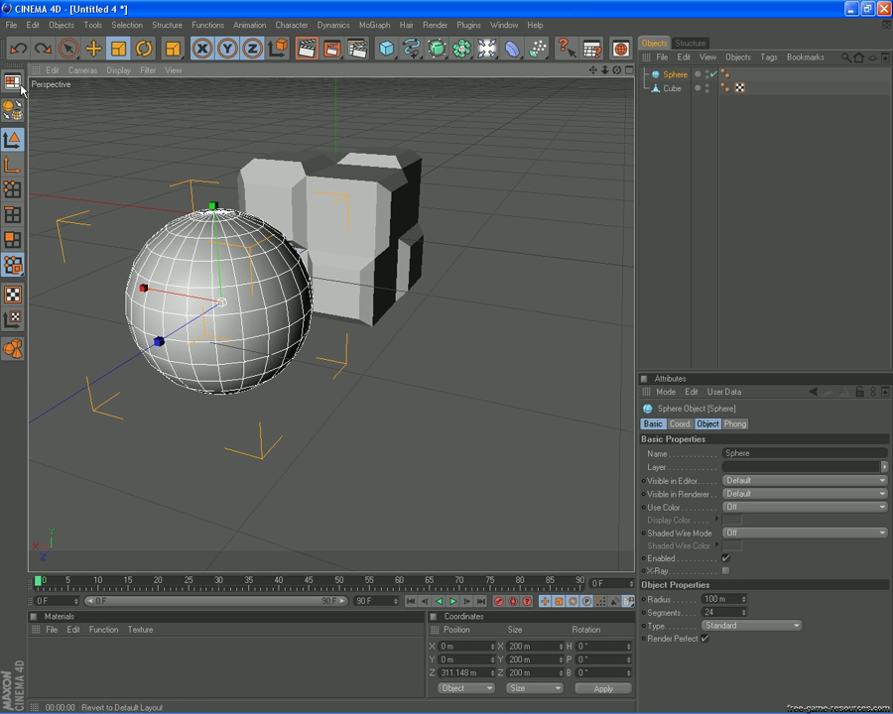
Make the sphere editable and set its Phong angle to 20°.
{"action": "left_click", "coordinate": [14, 109]}
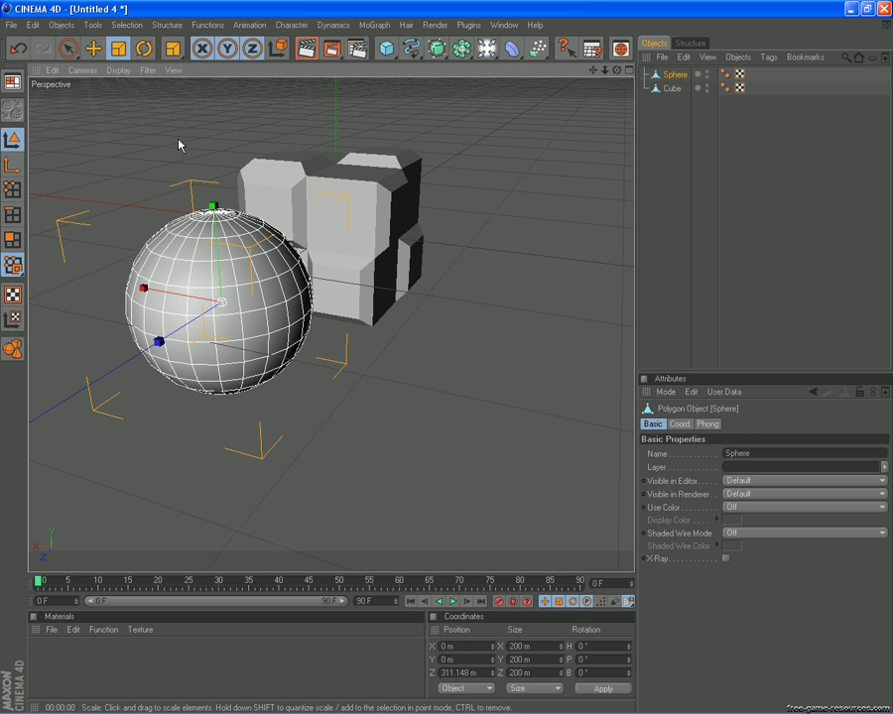
{"action": "scroll", "coordinate": [175, 142], "scroll_direction": "down", "scroll_amount": 2}
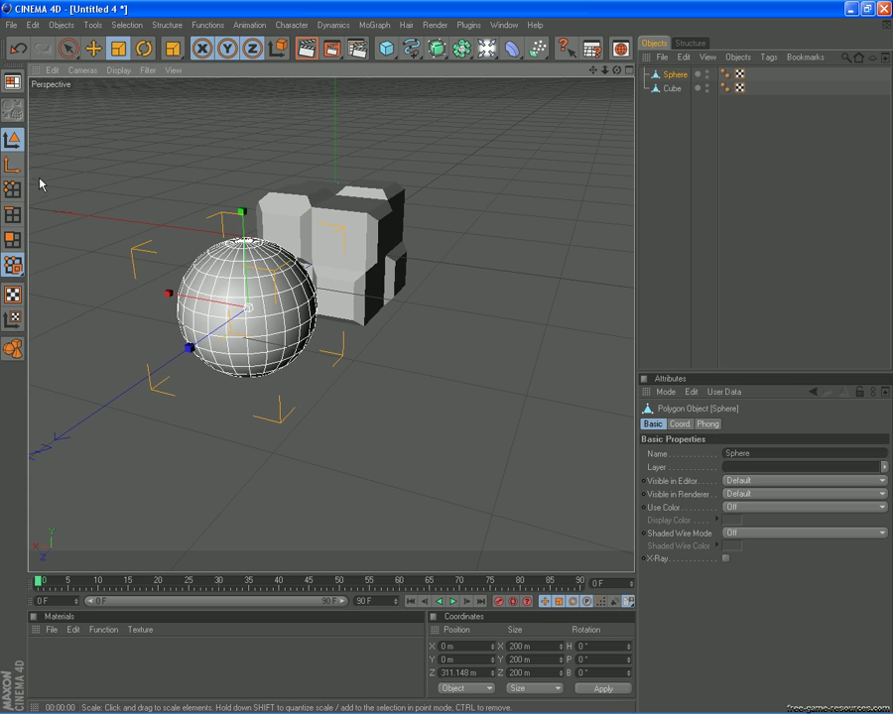
{"action": "left_click", "coordinate": [726, 75]}
{"action": "double_click", "coordinate": [735, 463]}
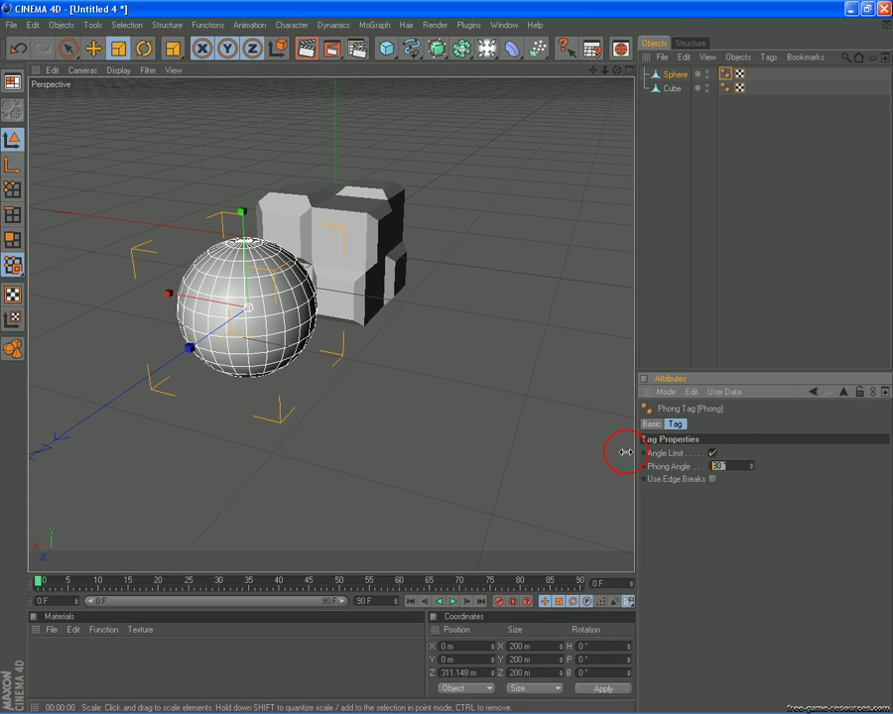
{"action": "type", "text": "25"}
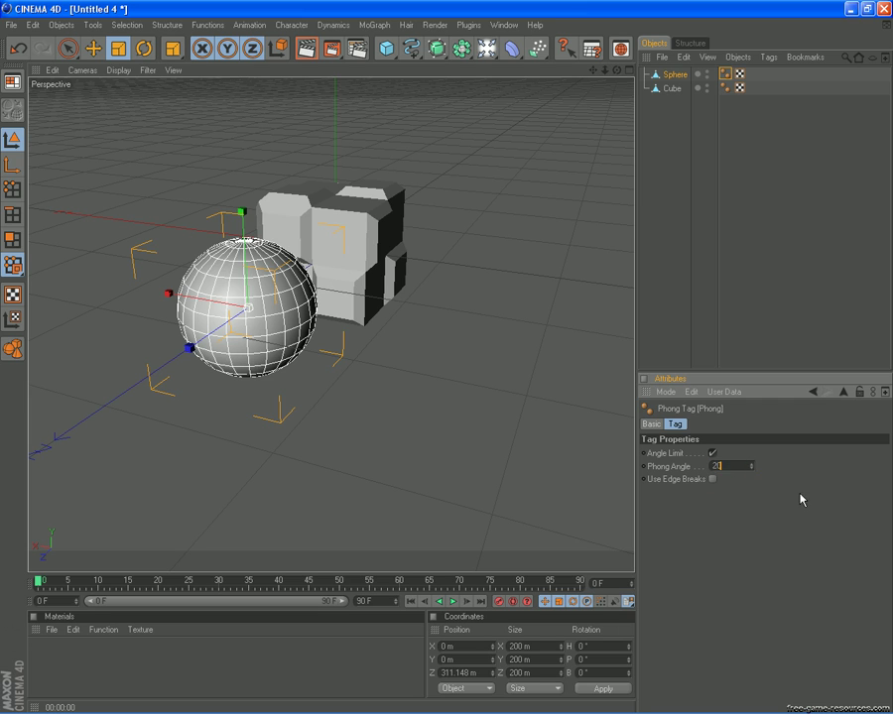
{"action": "left_click", "coordinate": [700, 225]}
Set the sphere's Phong angle to 5° and inspect the shading from another side.
{"action": "scroll", "coordinate": [483, 204], "scroll_direction": "up", "scroll_amount": 1}
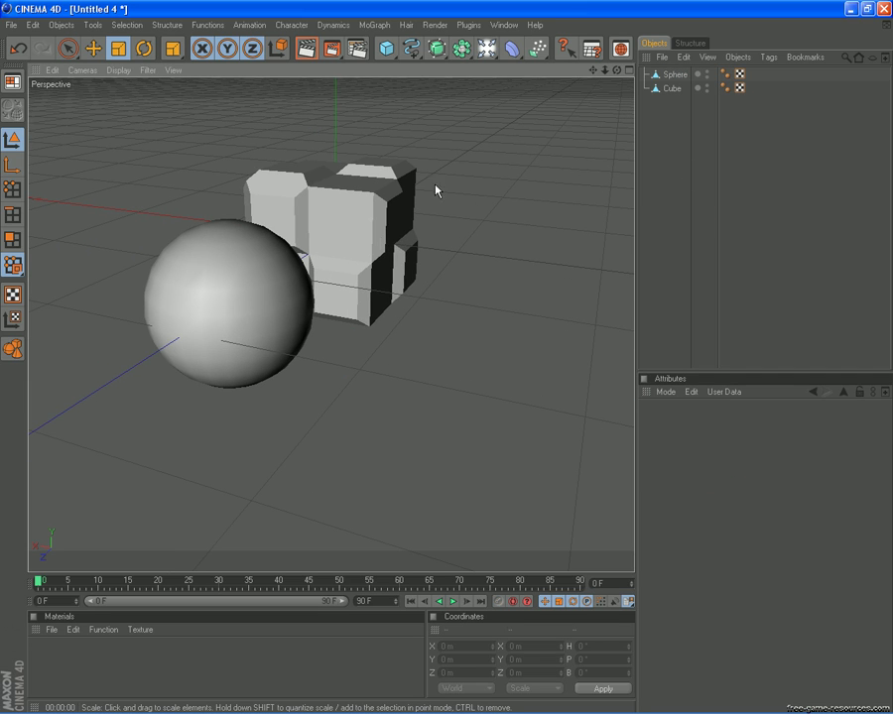
{"action": "left_click_drag", "start_coordinate": [593, 70], "coordinate": [577, 379]}
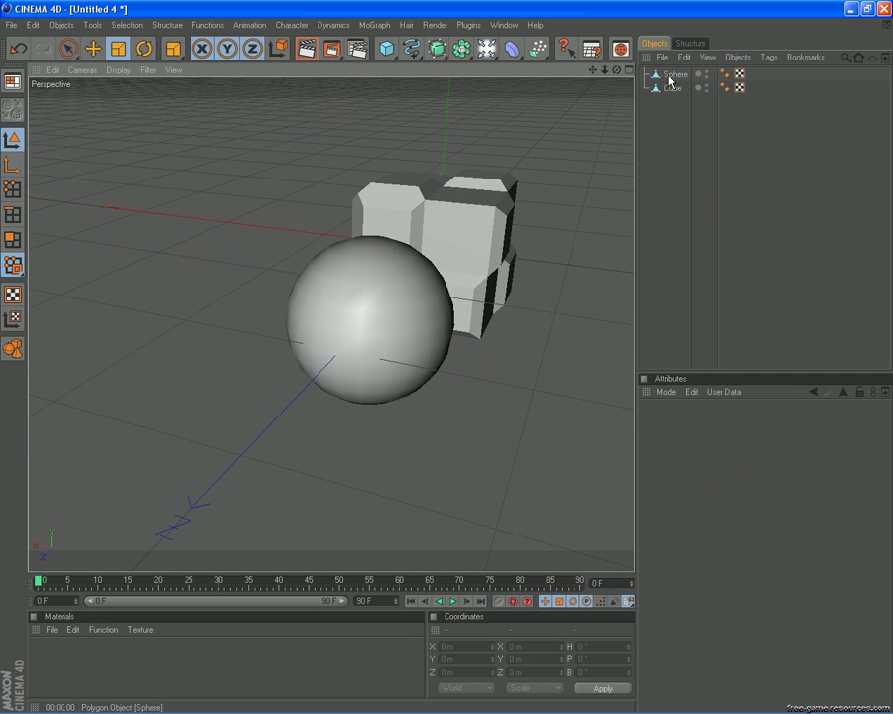
{"action": "left_click", "coordinate": [674, 74]}
{"action": "left_click", "coordinate": [725, 74]}
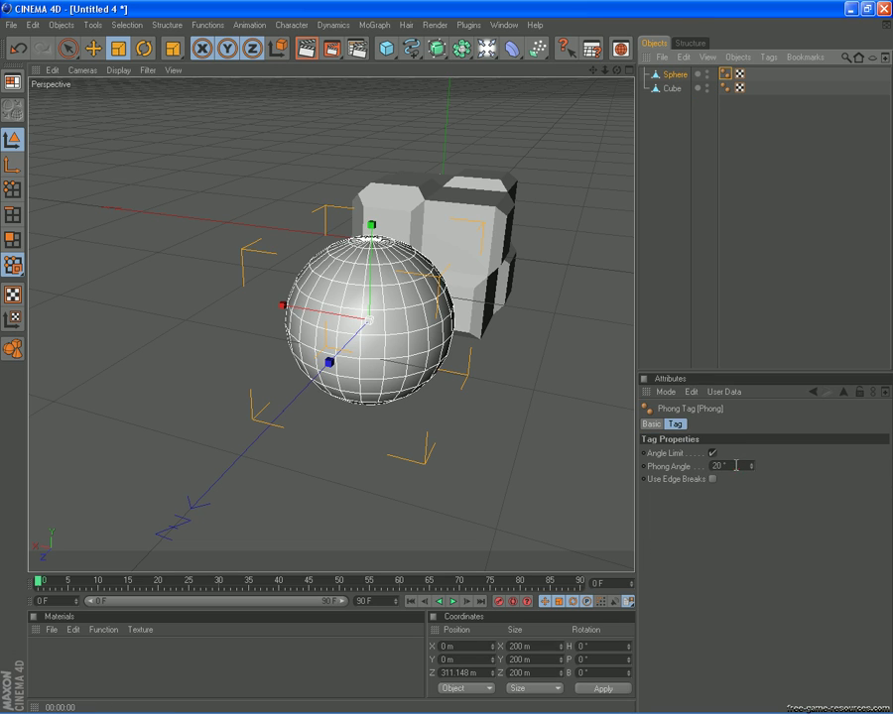
{"action": "double_click", "coordinate": [724, 465]}
{"action": "type", "text": "5"}
{"action": "key", "text": "Return"}
{"action": "left_click", "coordinate": [737, 276]}
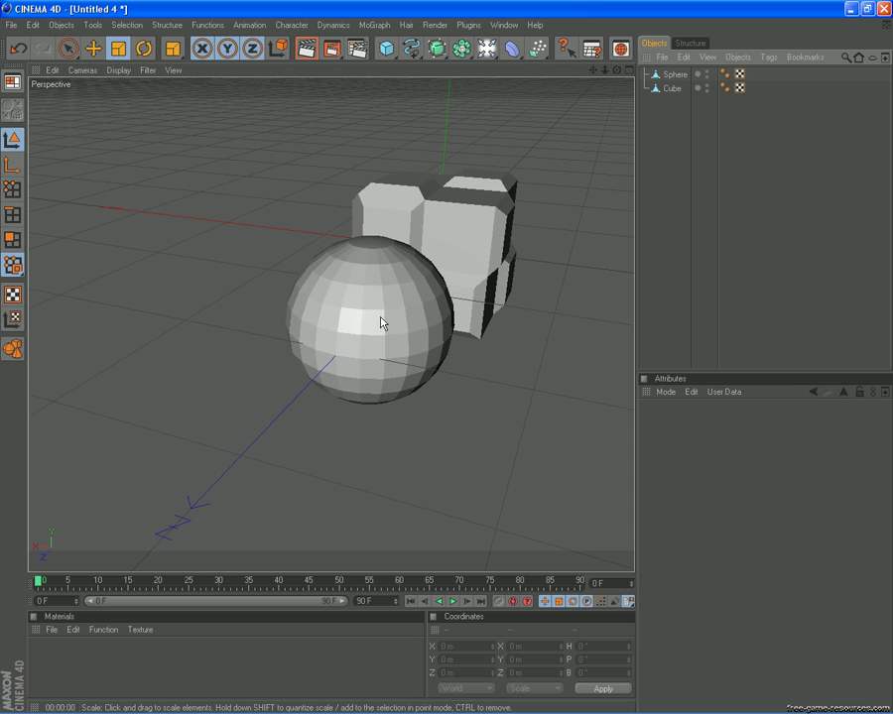
{"action": "mouse_move", "coordinate": [616, 72]}
{"action": "left_mouse_down"}
{"action": "mouse_move", "coordinate": [446, 363]}
{"action": "mouse_move", "coordinate": [616, 72]}
{"action": "left_mouse_up"}
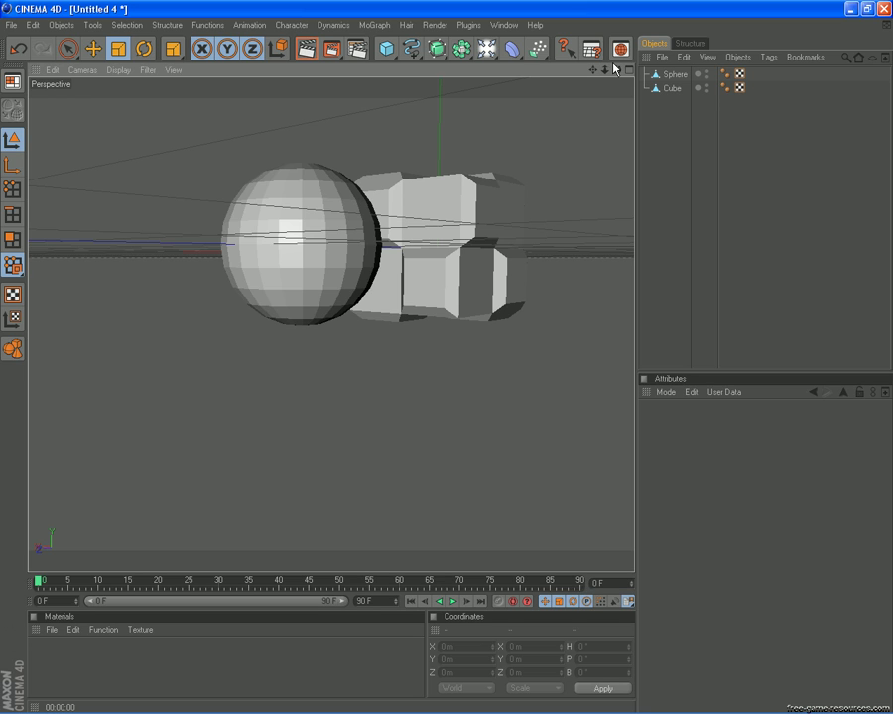
Set the sphere's Phong angle back to 20° and deselect the sphere.
{"action": "left_click", "coordinate": [662, 76]}
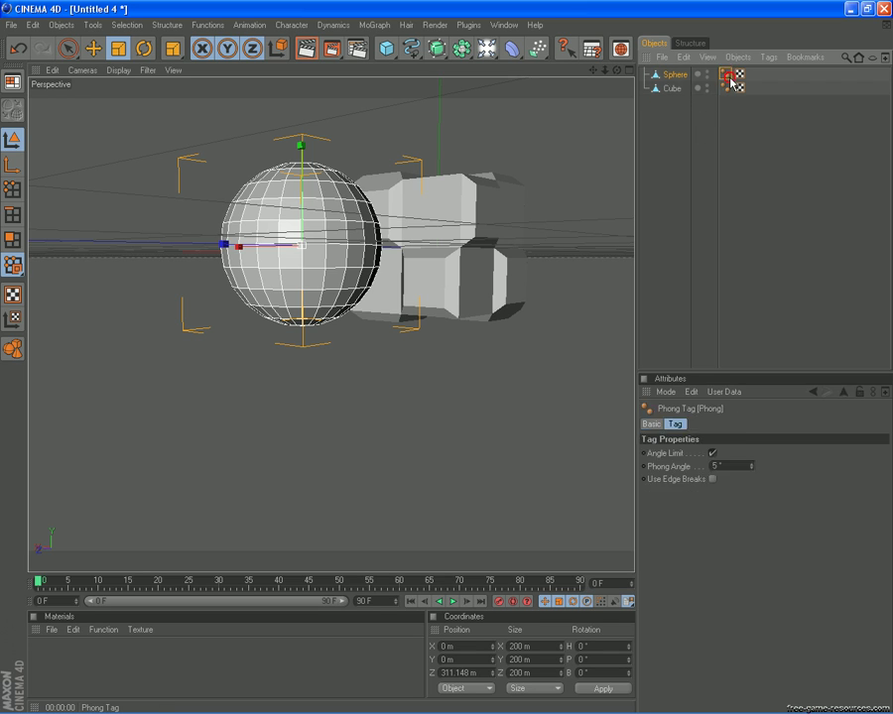
{"action": "left_click", "coordinate": [727, 465]}
{"action": "type", "text": "20"}
{"action": "key", "text": "Return"}
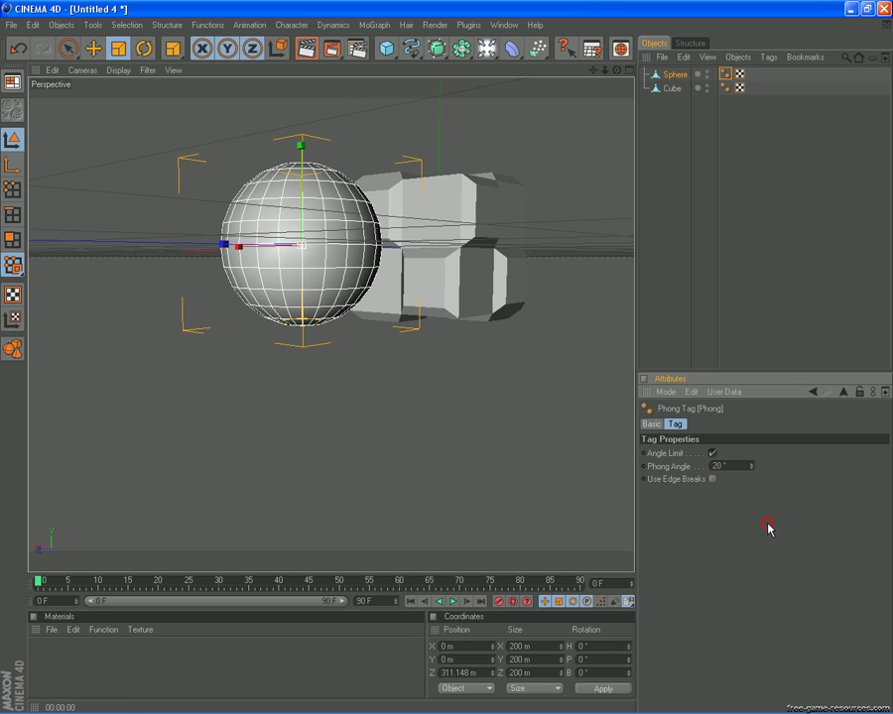
{"action": "left_click", "coordinate": [696, 220]}
Select a patch of five neighbouring polygons on the sphere's lower half with Live Selection and extrude them about 29.5 m.
{"action": "left_click", "coordinate": [675, 74]}
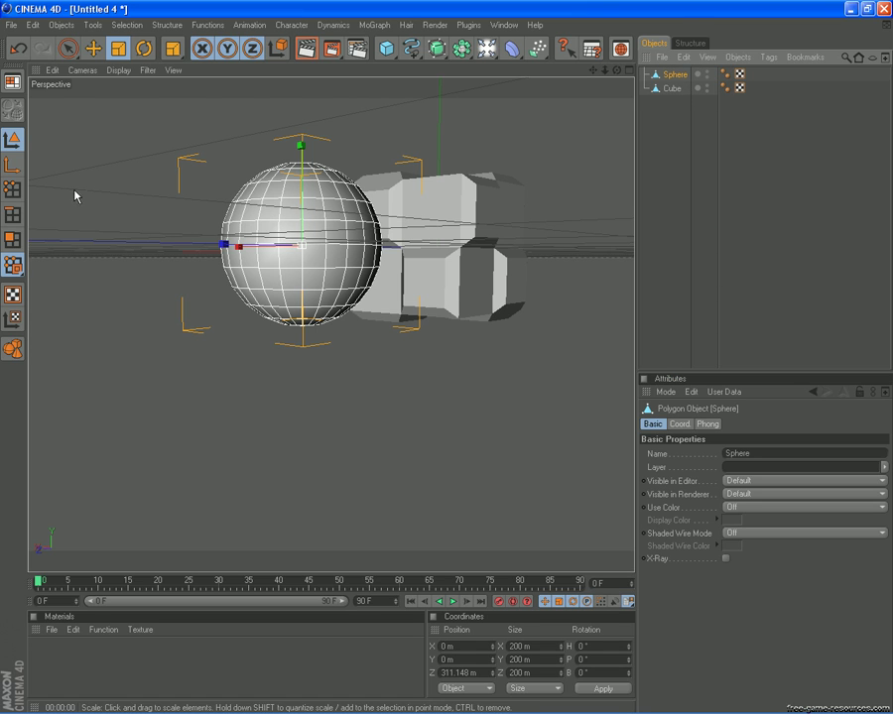
{"action": "left_click", "coordinate": [12, 239]}
{"action": "left_click", "coordinate": [68, 48]}
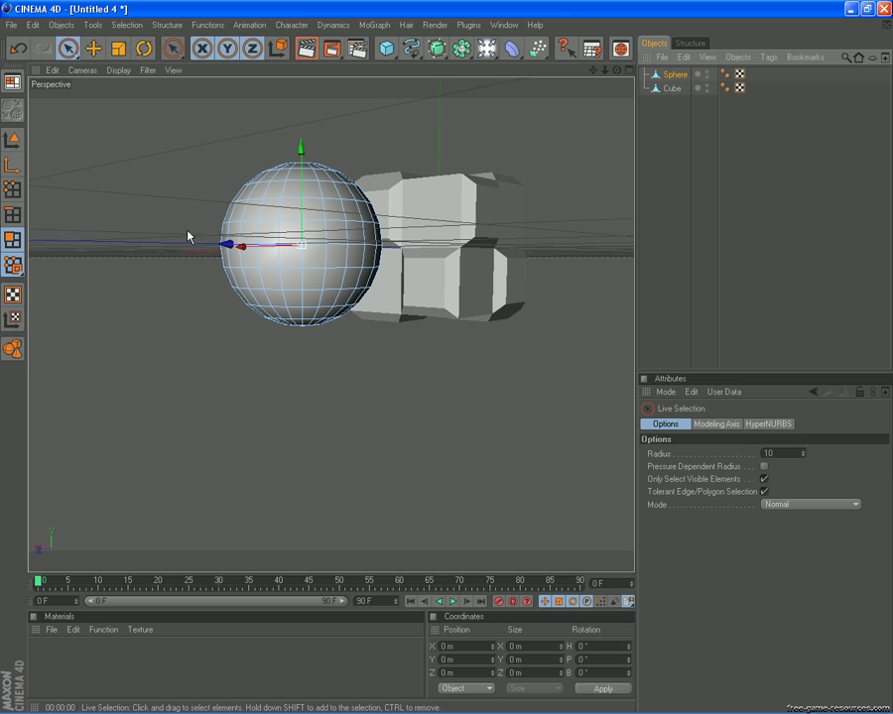
{"action": "mouse_move", "coordinate": [282, 269]}
{"action": "left_mouse_down"}
{"action": "mouse_move", "coordinate": [276, 278]}
{"action": "mouse_move", "coordinate": [281, 265]}
{"action": "mouse_move", "coordinate": [263, 265]}
{"action": "left_mouse_up"}
{"action": "right_click", "coordinate": [147, 382]}
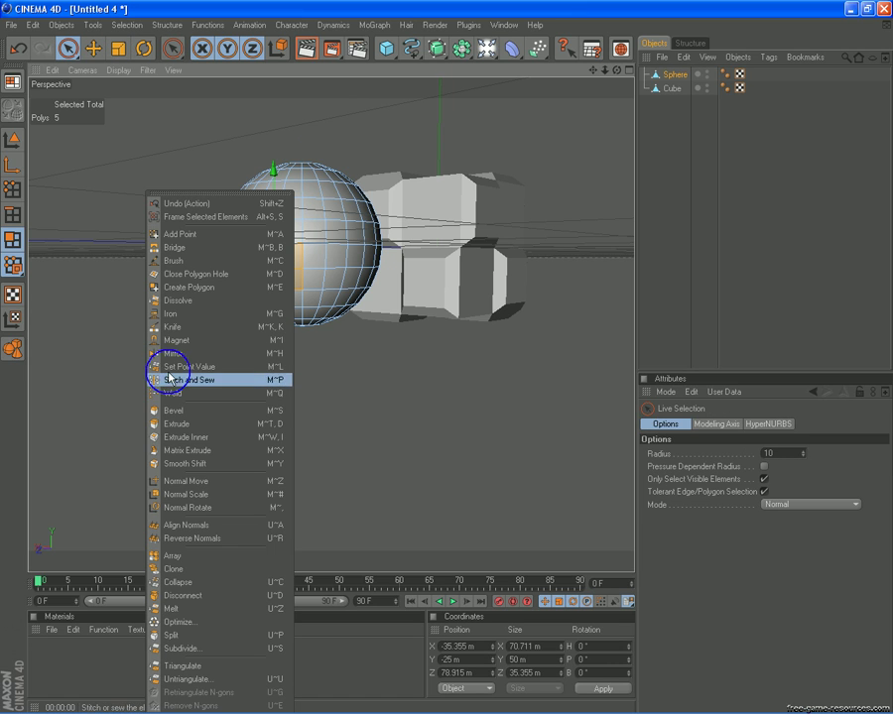
{"action": "left_click", "coordinate": [172, 424]}
{"action": "left_click_drag", "start_coordinate": [171, 423], "coordinate": [449, 361]}
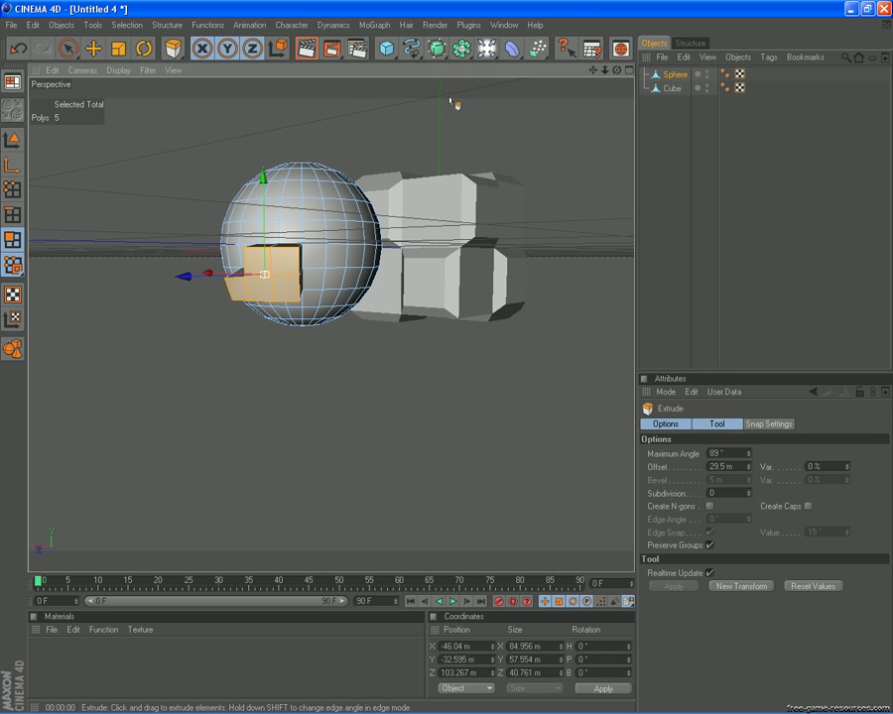
Try scaling the extruded polygons freely and along the X axis to about 118 m, undoing both.
{"action": "left_click_drag", "start_coordinate": [613, 70], "coordinate": [584, 81]}
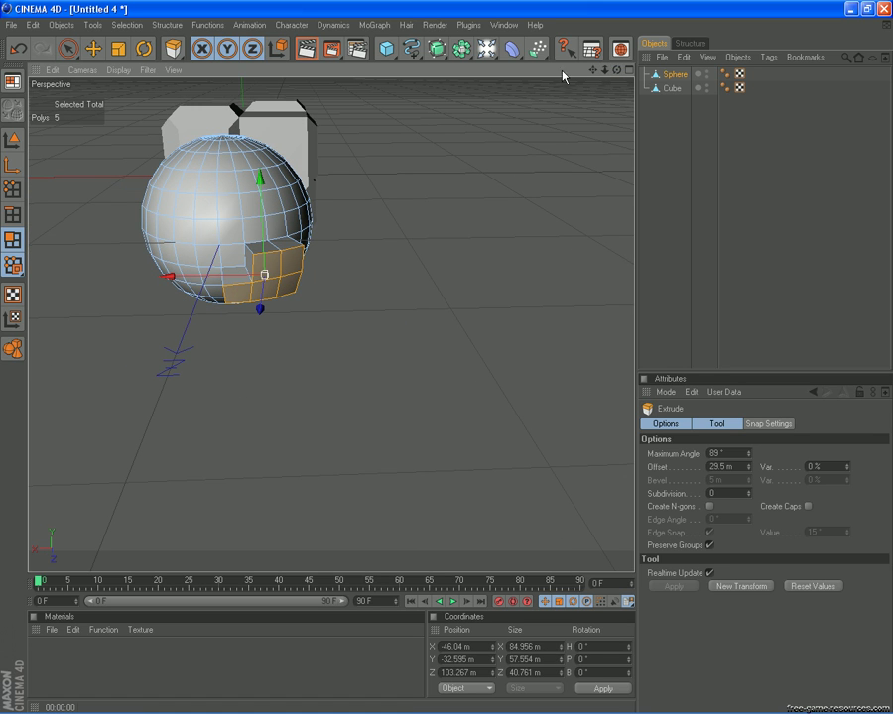
{"action": "left_click", "coordinate": [118, 49]}
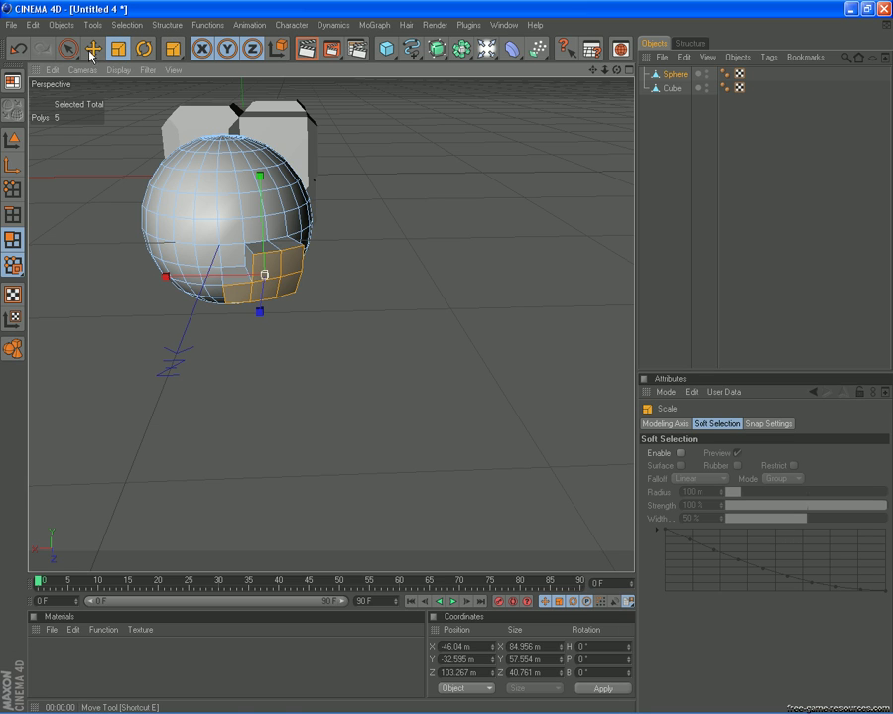
{"action": "left_click_drag", "start_coordinate": [191, 324], "coordinate": [464, 363]}
{"action": "left_click", "coordinate": [19, 48]}
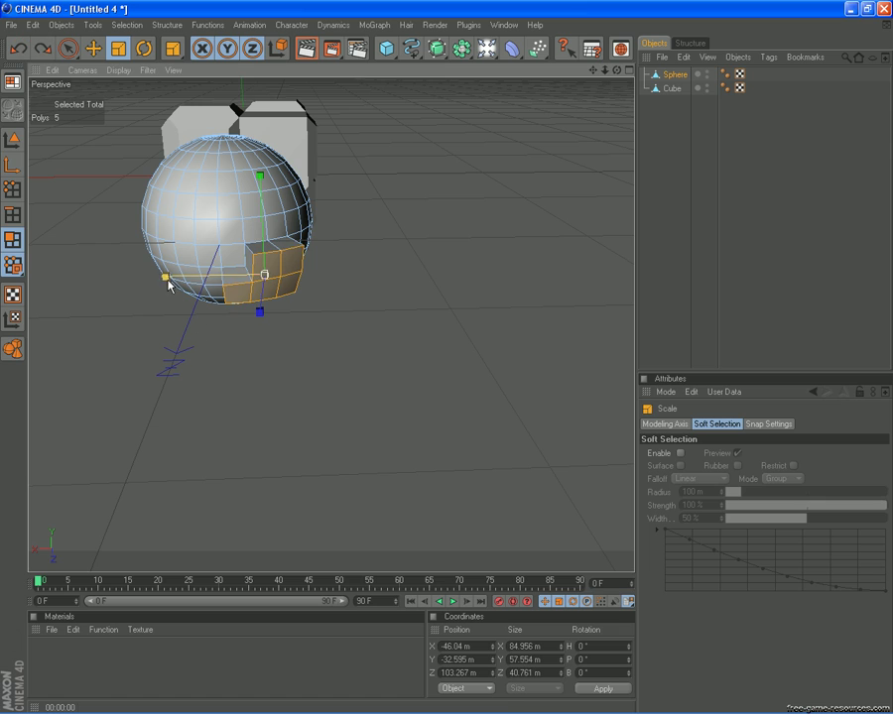
{"action": "left_click_drag", "start_coordinate": [166, 278], "coordinate": [462, 363]}
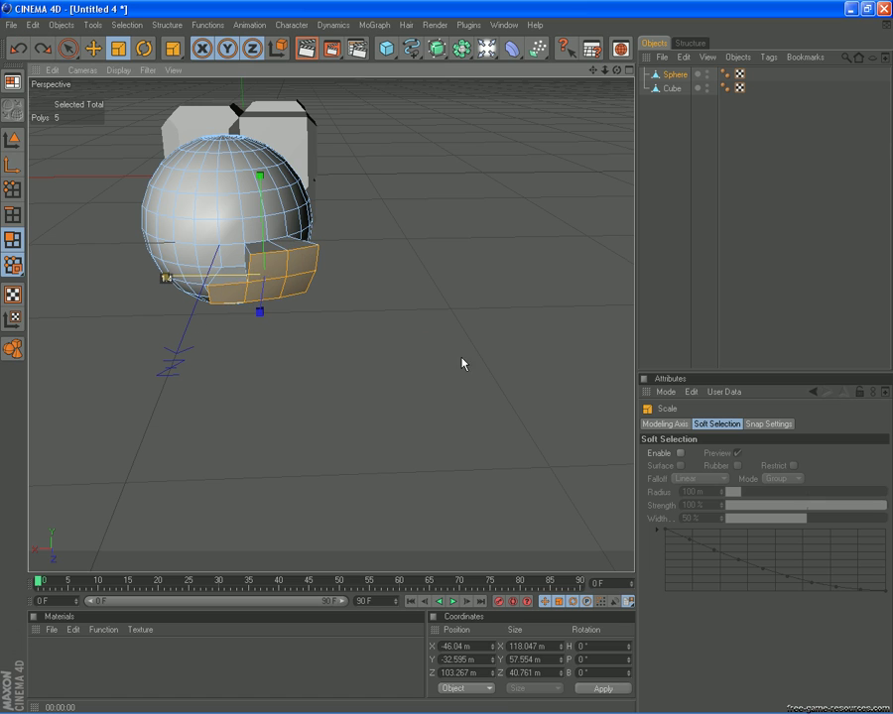
{"action": "left_click", "coordinate": [14, 49]}
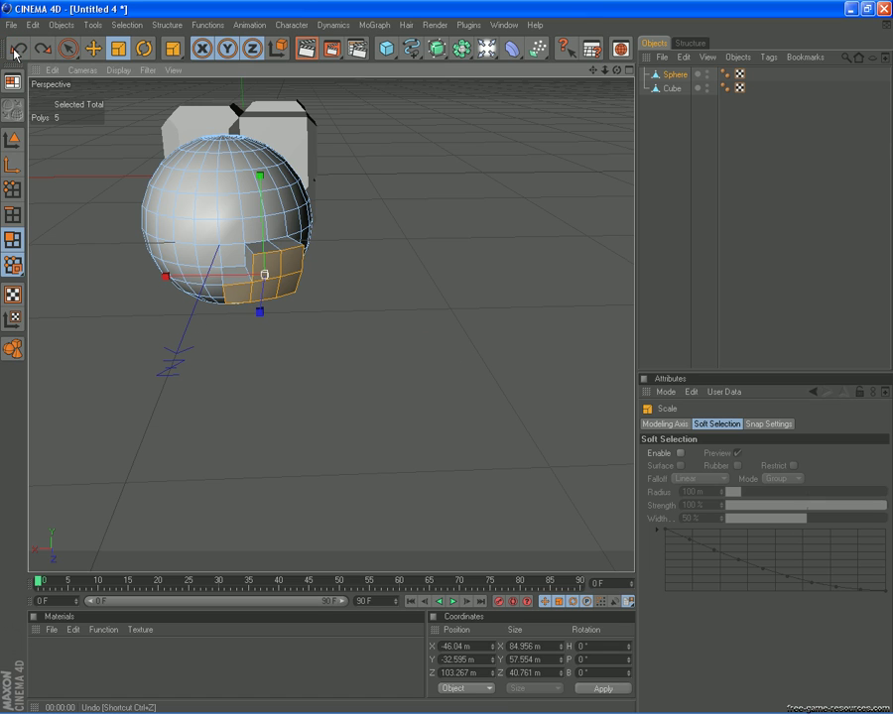
Bevel the extruded polygons with about 8.8 m extrusion and inner offset, and deselect the sphere.
{"action": "right_click", "coordinate": [363, 278]}
{"action": "left_click", "coordinate": [402, 413]}
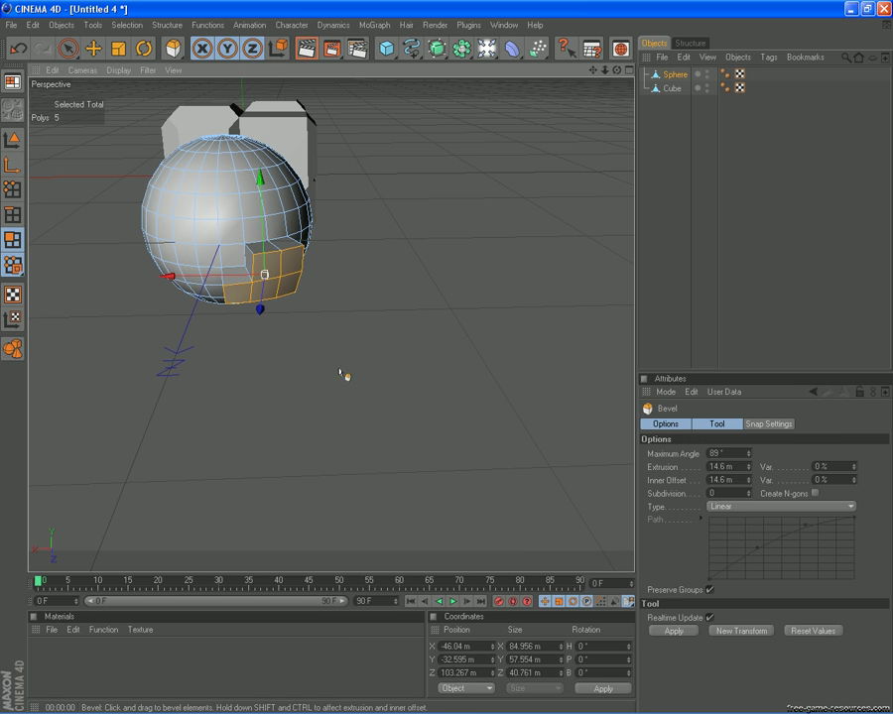
{"action": "left_click_drag", "start_coordinate": [443, 358], "coordinate": [444, 355]}
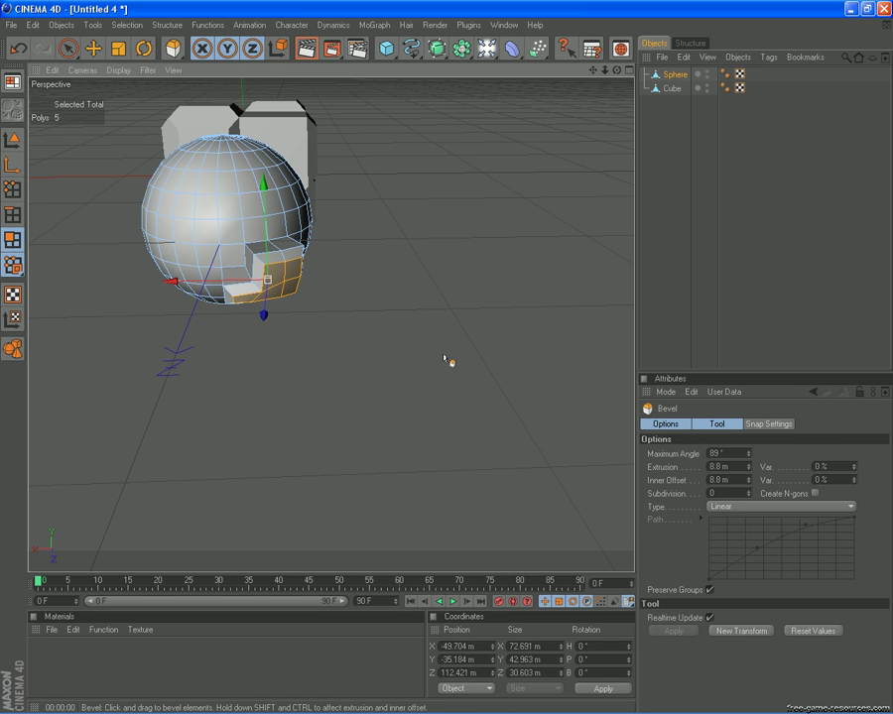
{"action": "left_click", "coordinate": [672, 127]}
Set the sphere's Phong angle to 50° to smooth the bevelled block's edges.
{"action": "left_click_drag", "start_coordinate": [614, 71], "coordinate": [563, 129]}
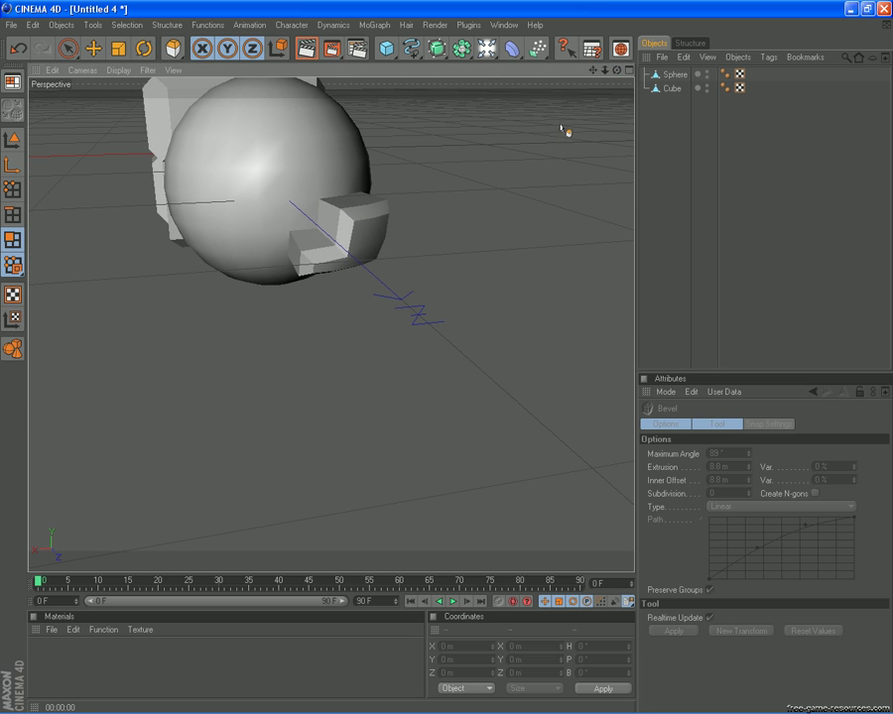
{"action": "left_click", "coordinate": [724, 75]}
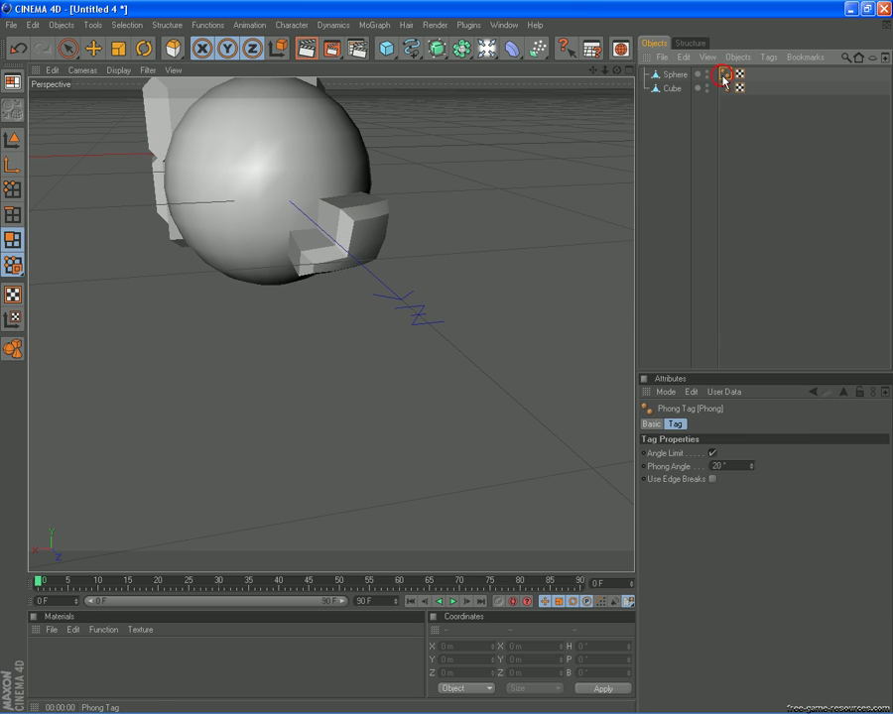
{"action": "double_click", "coordinate": [710, 465]}
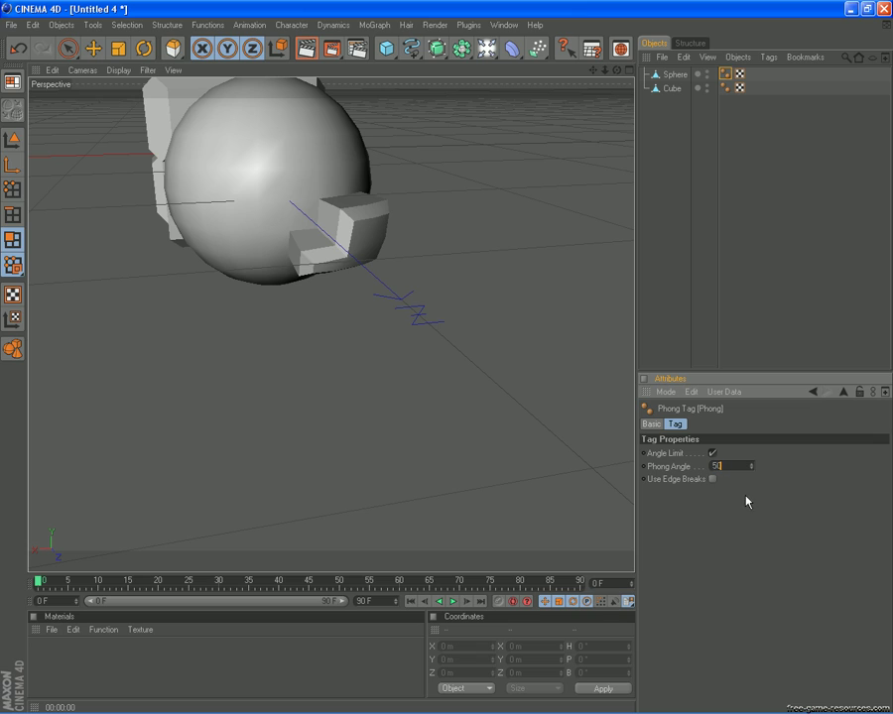
{"action": "left_click", "coordinate": [746, 501]}
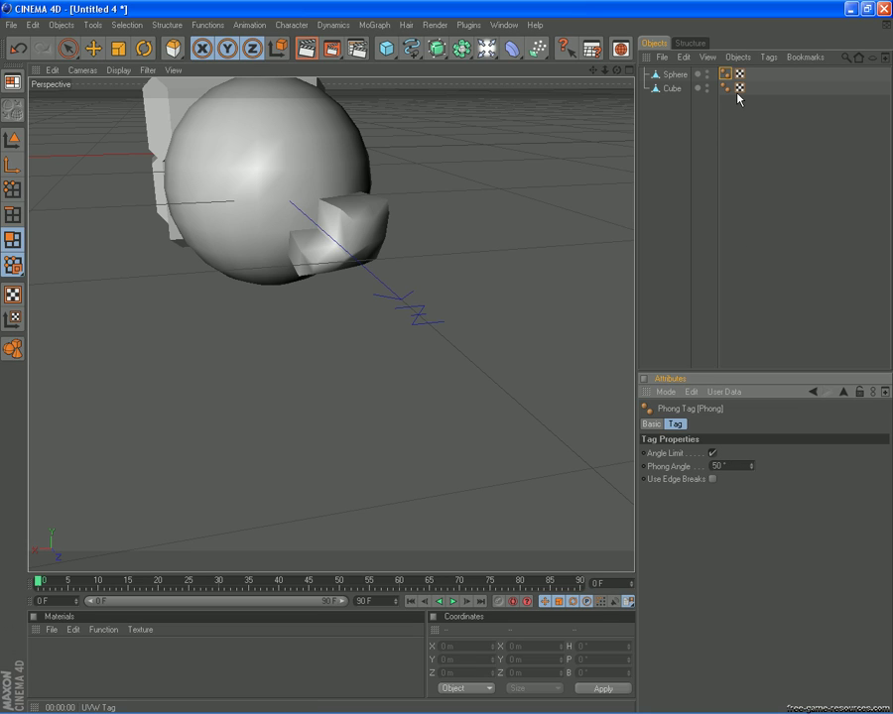
Return the sphere's Phong angle to 20° and inspect the sphere and cube together.
{"action": "double_click", "coordinate": [719, 465]}
{"action": "type", "text": "30"}
{"action": "key", "text": "Return"}
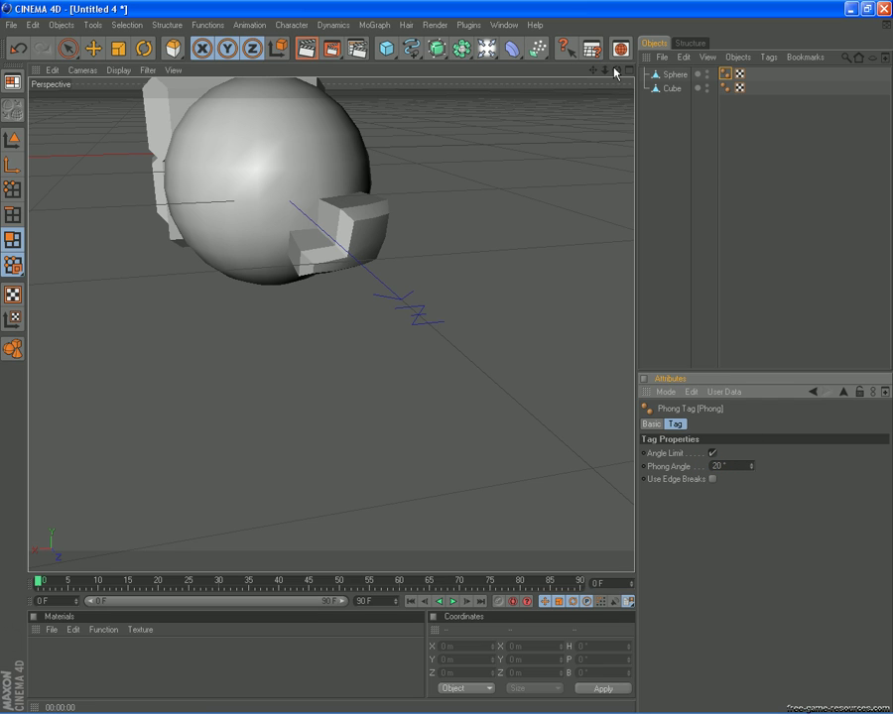
{"action": "left_click_drag", "start_coordinate": [613, 71], "coordinate": [447, 364]}
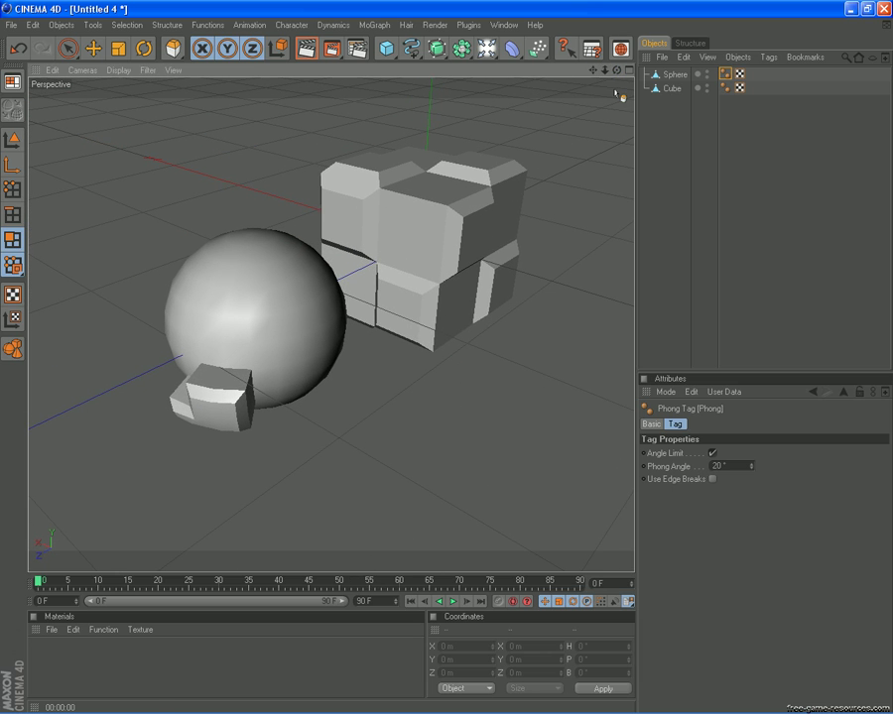
Delete the sphere and add a HyperNURBS object to the scene.
{"action": "left_click", "coordinate": [672, 75]}
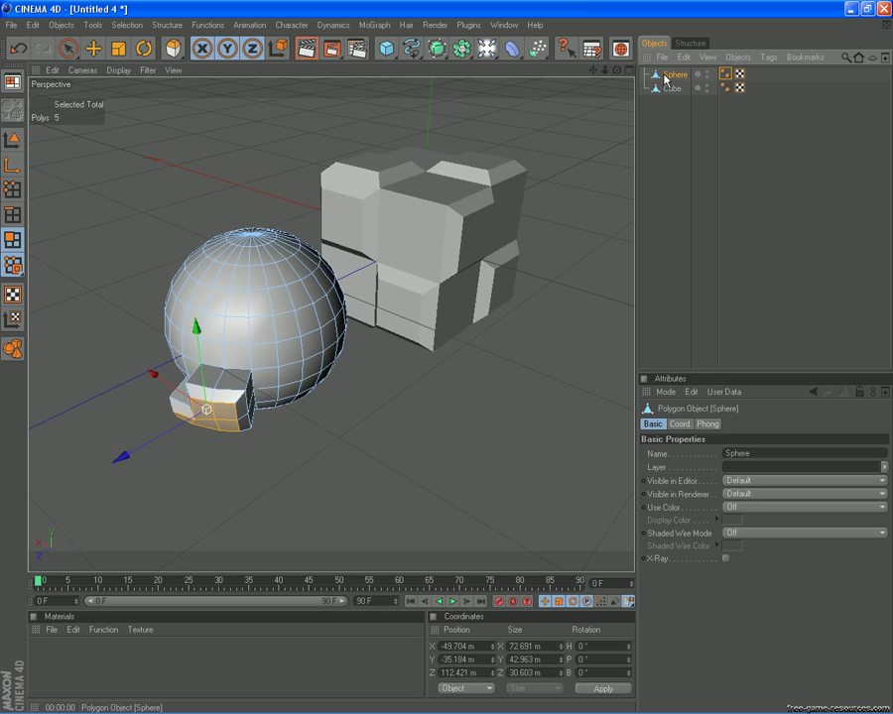
{"action": "key", "text": "Delete"}
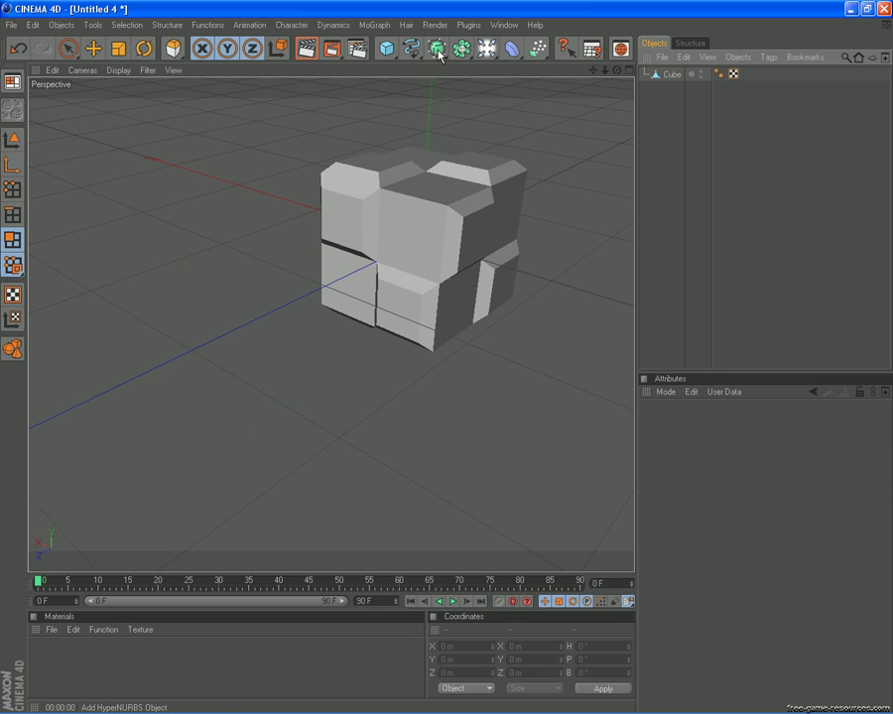
{"action": "left_click", "coordinate": [437, 52]}
{"action": "left_click", "coordinate": [458, 62]}
{"action": "left_click", "coordinate": [668, 107]}
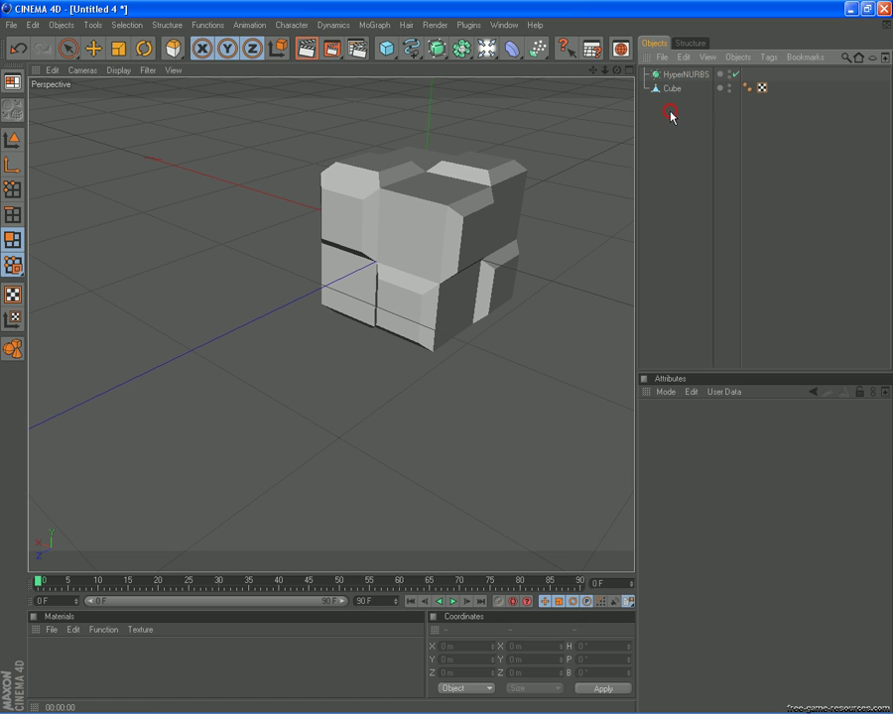
Switch to model mode with the Move tool and make the cube a child of the HyperNURBS object.
{"action": "left_click", "coordinate": [669, 90]}
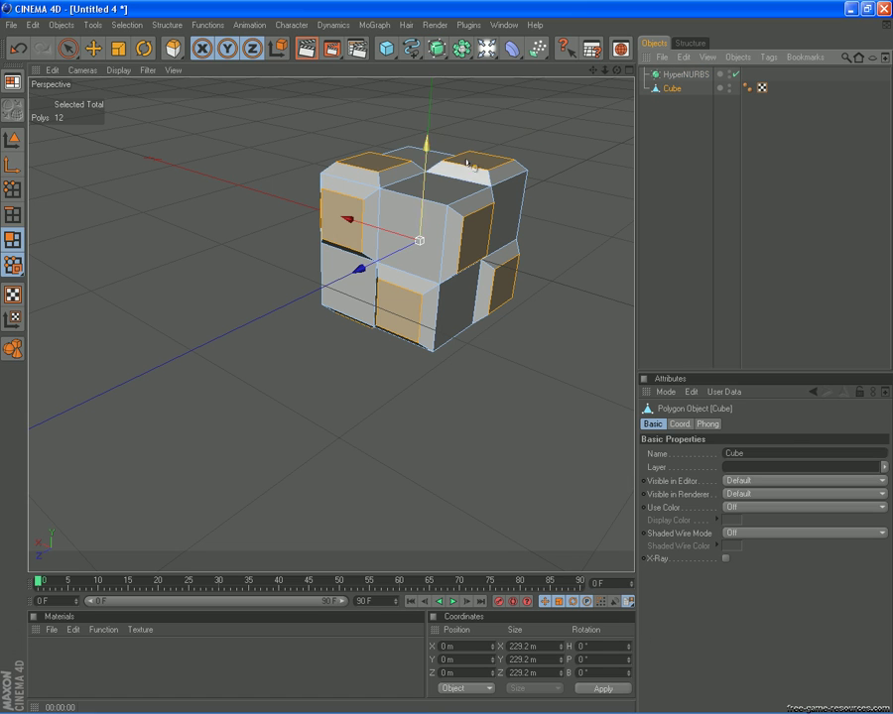
{"action": "left_click", "coordinate": [93, 48]}
{"action": "left_click", "coordinate": [14, 142]}
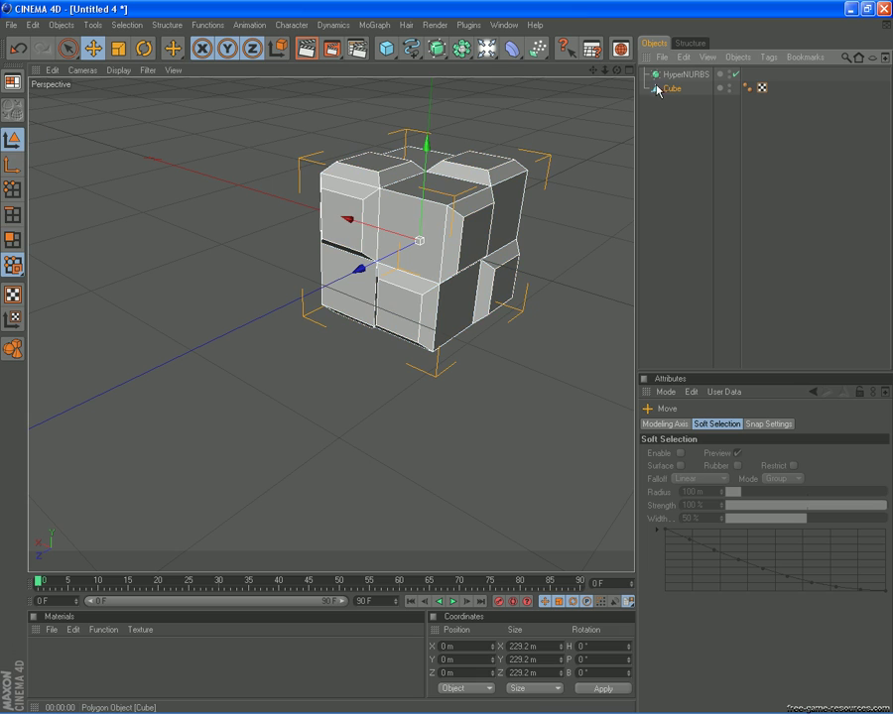
{"action": "left_click_drag", "start_coordinate": [674, 75], "coordinate": [676, 75]}
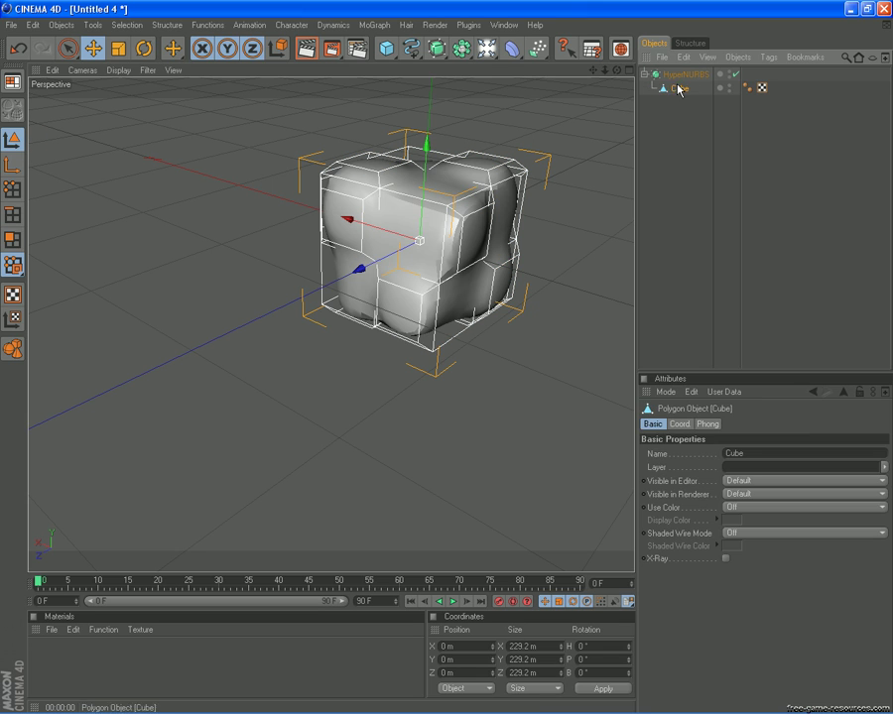
{"action": "left_click", "coordinate": [670, 155]}
Set the HyperNURBS editor subdivision to 1 and inspect the coarser smoothing on the cube.
{"action": "left_click_drag", "start_coordinate": [616, 71], "coordinate": [476, 352]}
{"action": "left_click", "coordinate": [684, 75]}
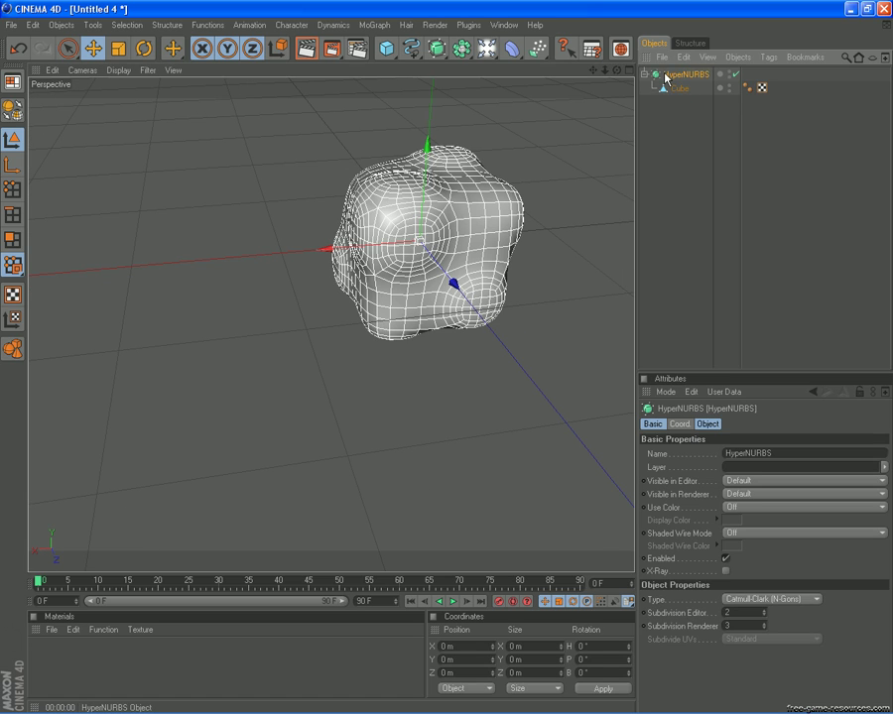
{"action": "left_click", "coordinate": [765, 615]}
{"action": "left_click", "coordinate": [677, 233]}
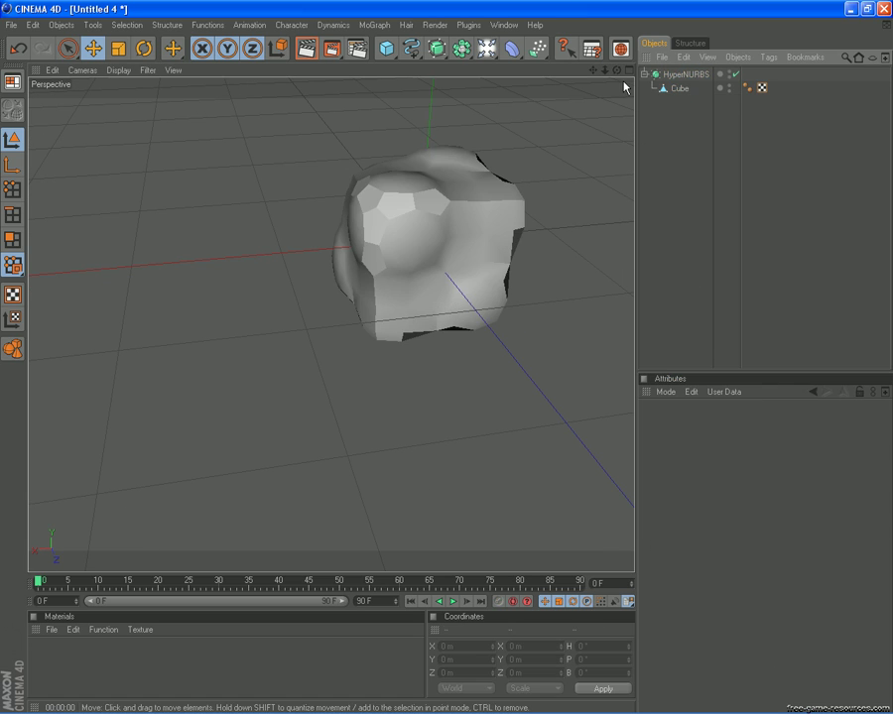
{"action": "mouse_move", "coordinate": [455, 369]}
{"action": "left_mouse_down", "text": "alt"}
{"action": "mouse_move", "coordinate": [448, 363]}
{"action": "mouse_move", "coordinate": [462, 357]}
{"action": "left_mouse_up", "text": "alt"}
Set the HyperNURBS editor subdivision to 3 and inspect the smoothed cube from several angles.
{"action": "left_click", "coordinate": [663, 76]}
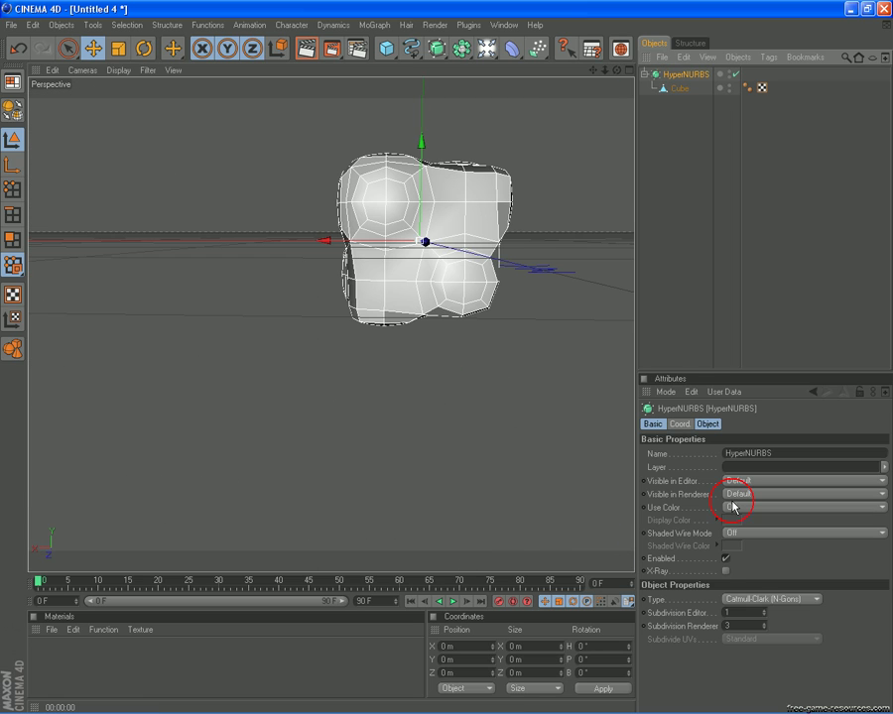
{"action": "left_click", "coordinate": [764, 612]}
{"action": "left_click", "coordinate": [765, 612]}
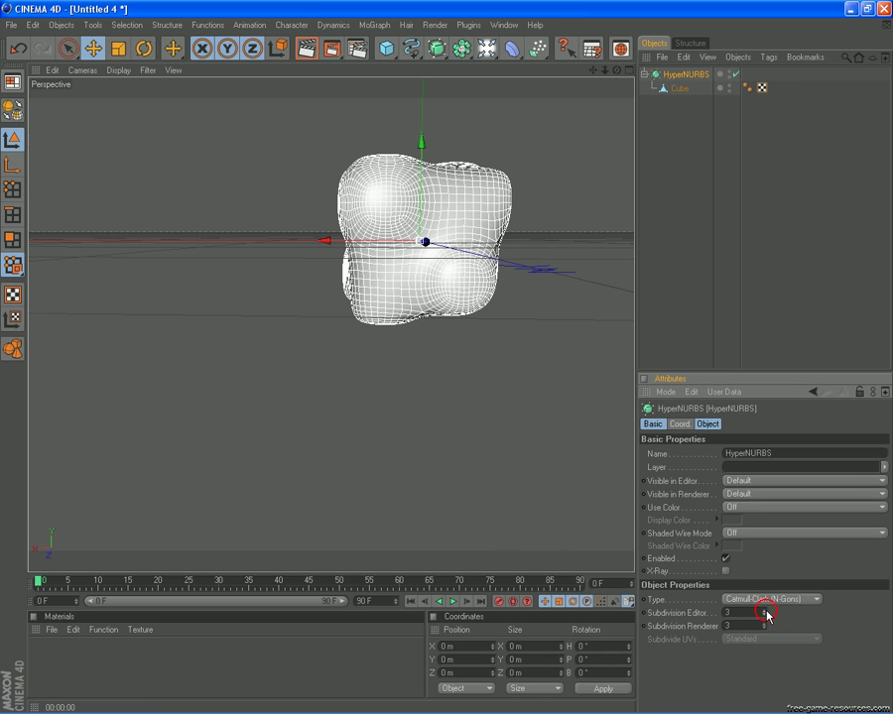
{"action": "left_click", "coordinate": [725, 241]}
{"action": "left_click_drag", "start_coordinate": [616, 69], "coordinate": [447, 364]}
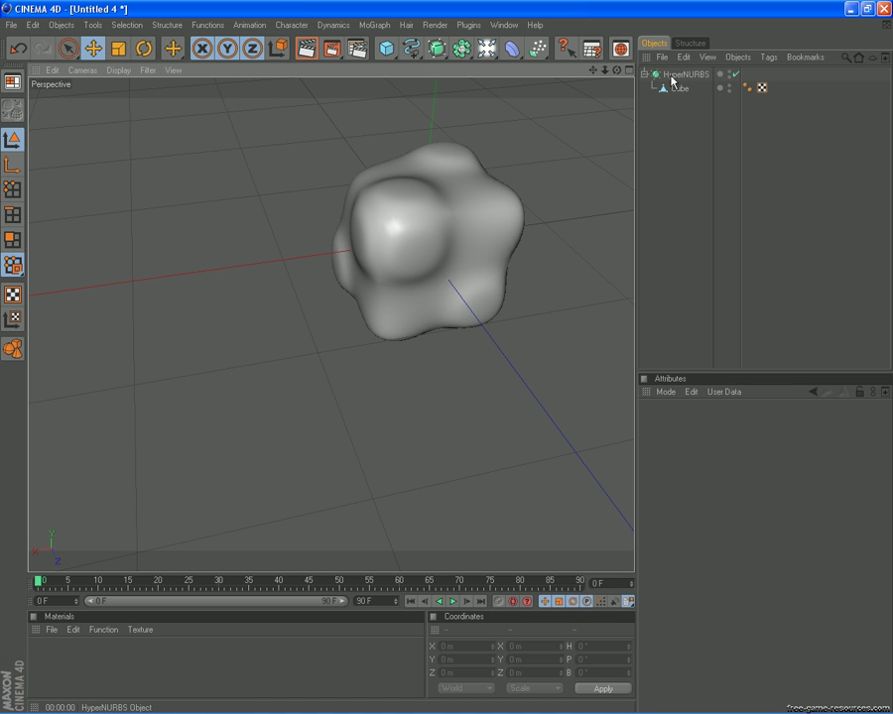
{"action": "left_click_drag", "start_coordinate": [616, 71], "coordinate": [446, 357]}
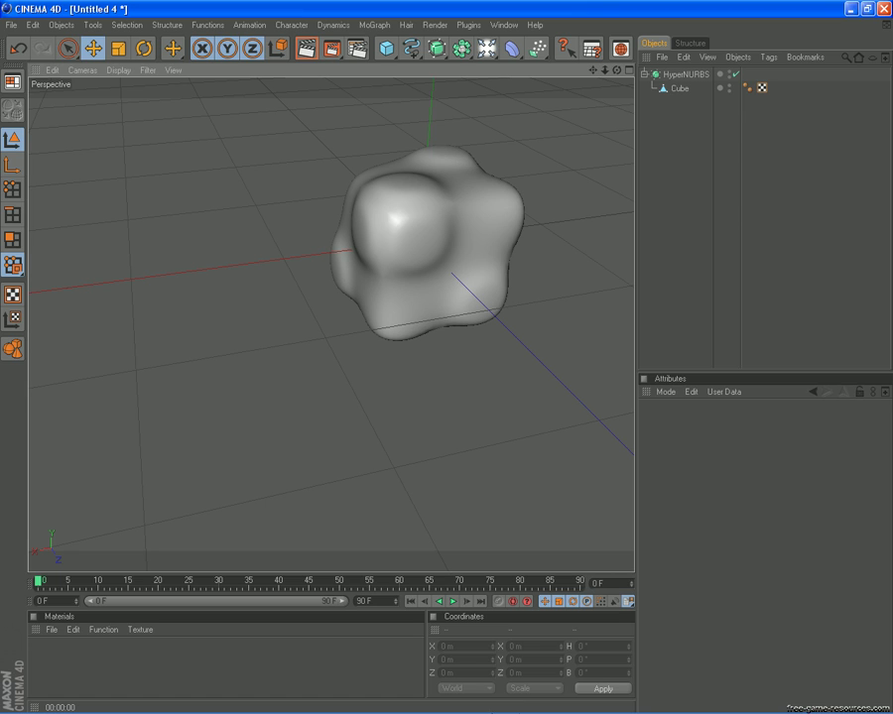
{"action": "left_click", "coordinate": [458, 703]}
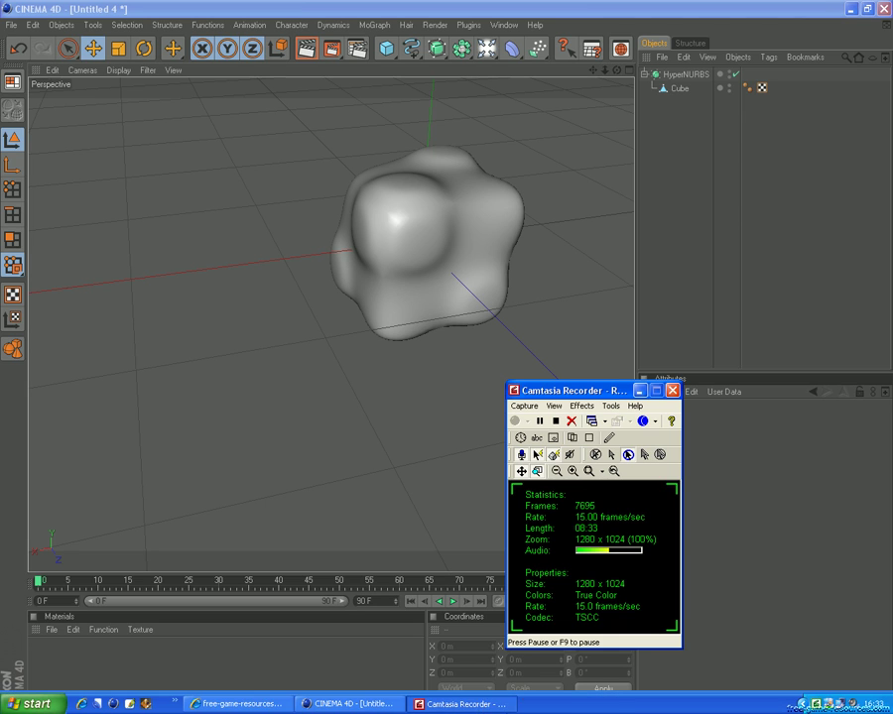